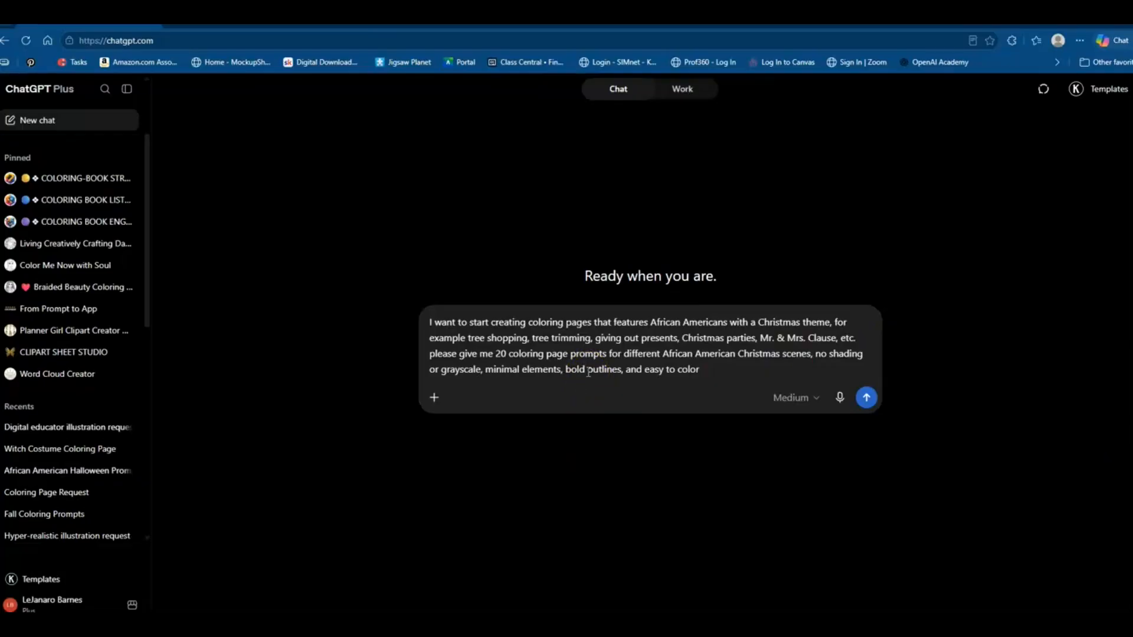
- Add "thick" before "outlines" in the drafted request for 20 African American Christmas coloring page prompts, submit it, and review the reply
left_click(588, 372)
type("thick")
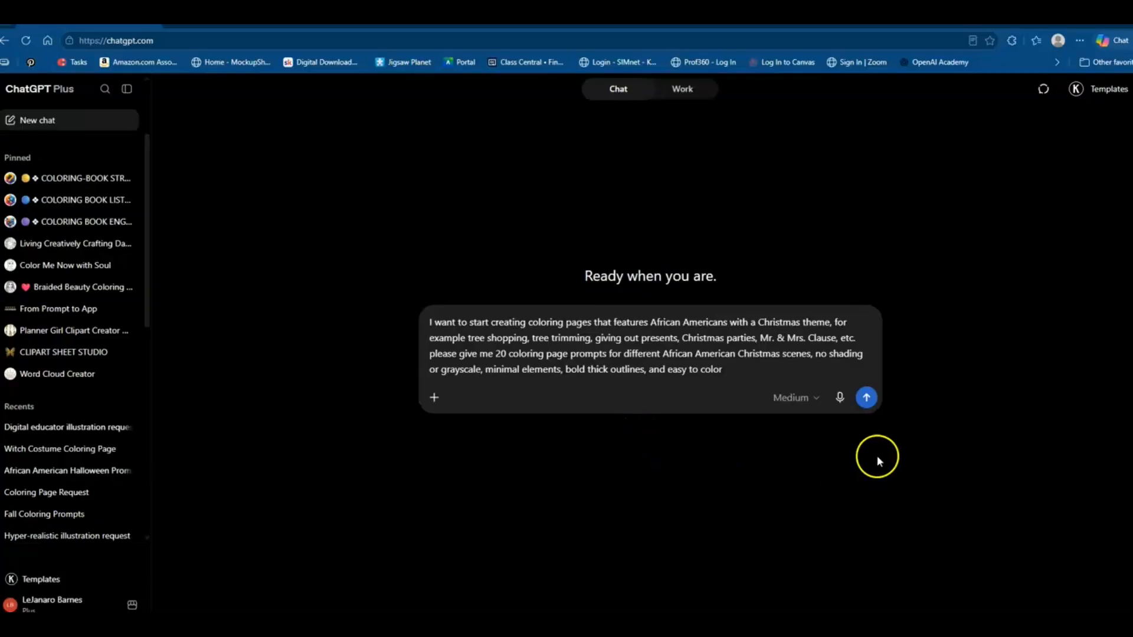
left_click(868, 402)
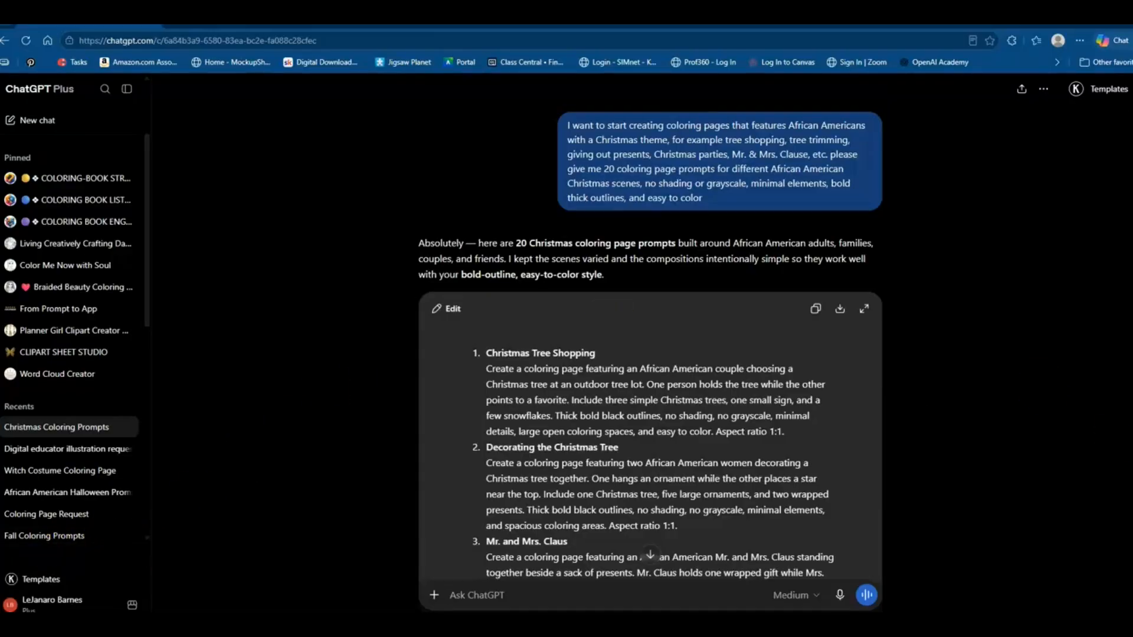
scroll(617, 401, "down", 10)
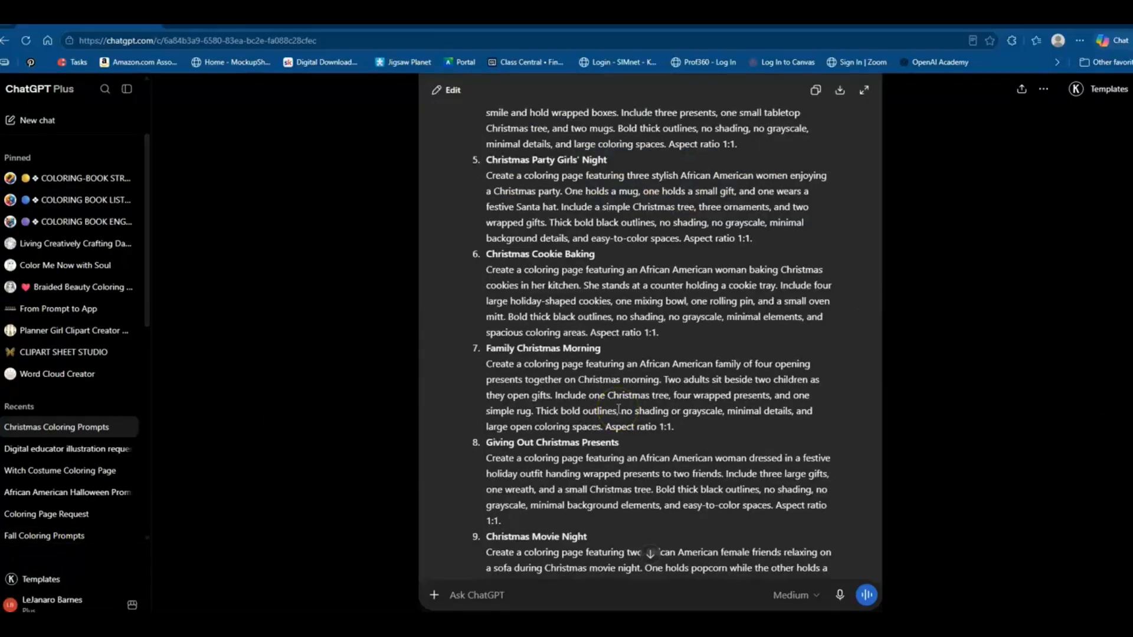
scroll(618, 409, "up", 10)
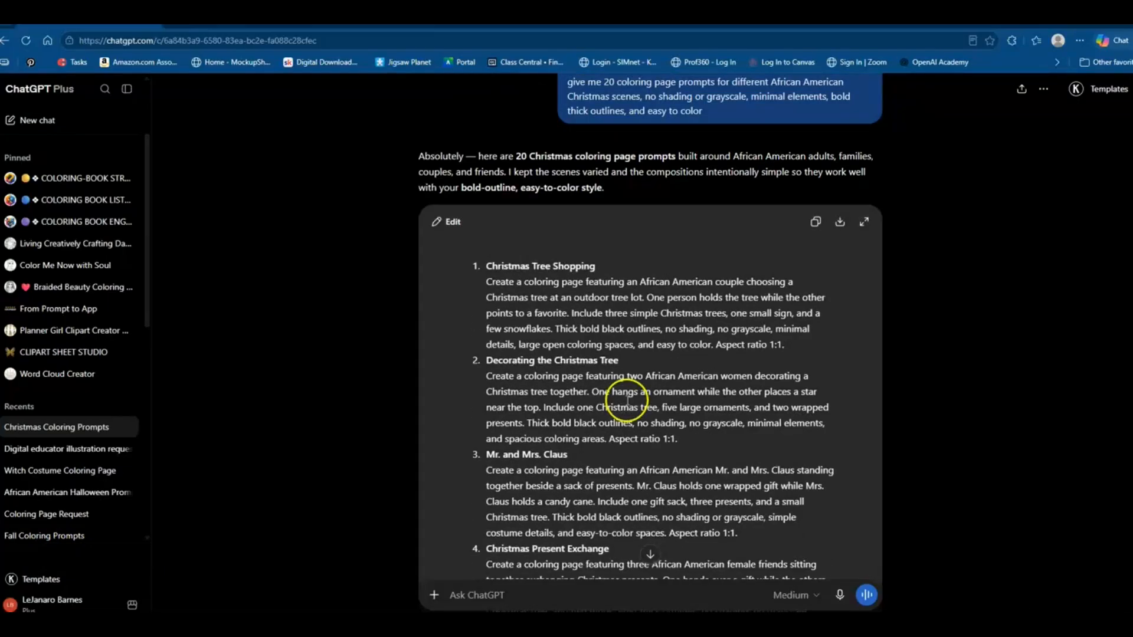
scroll(627, 400, "down", 1)
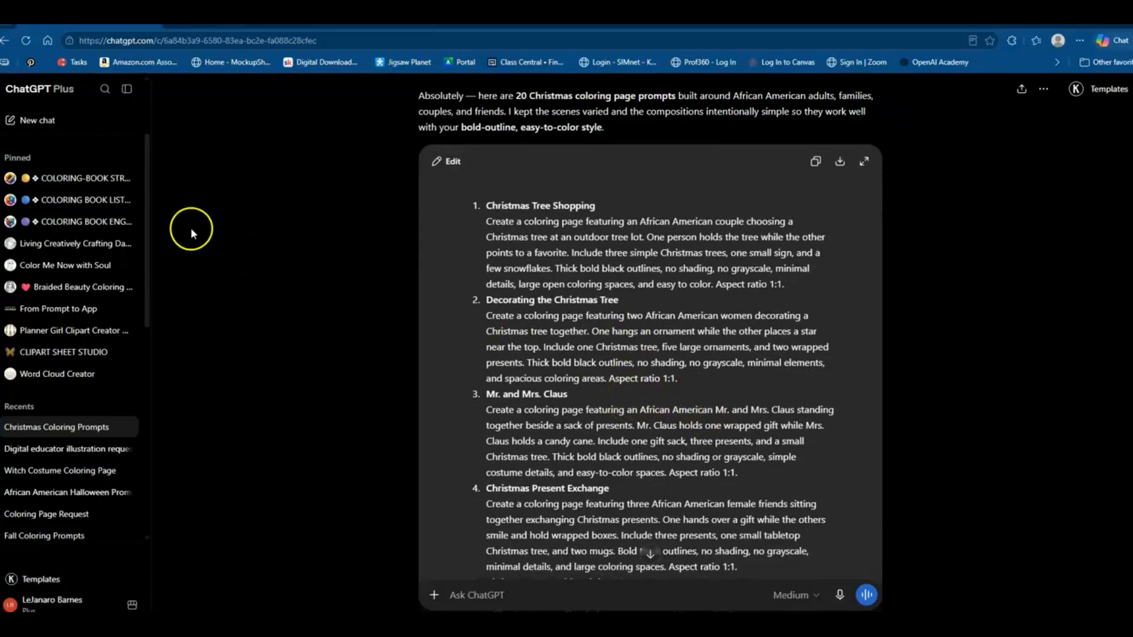
- Leave the prompt list with a new chat and open the Images page for image generation
left_click(30, 124)
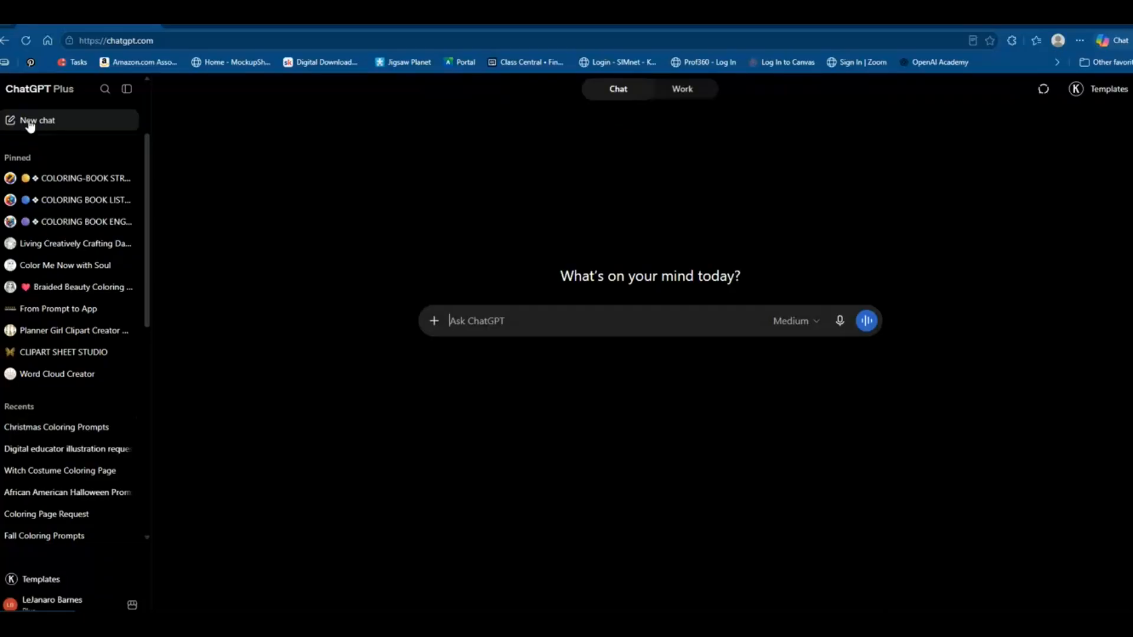
left_click(356, 405)
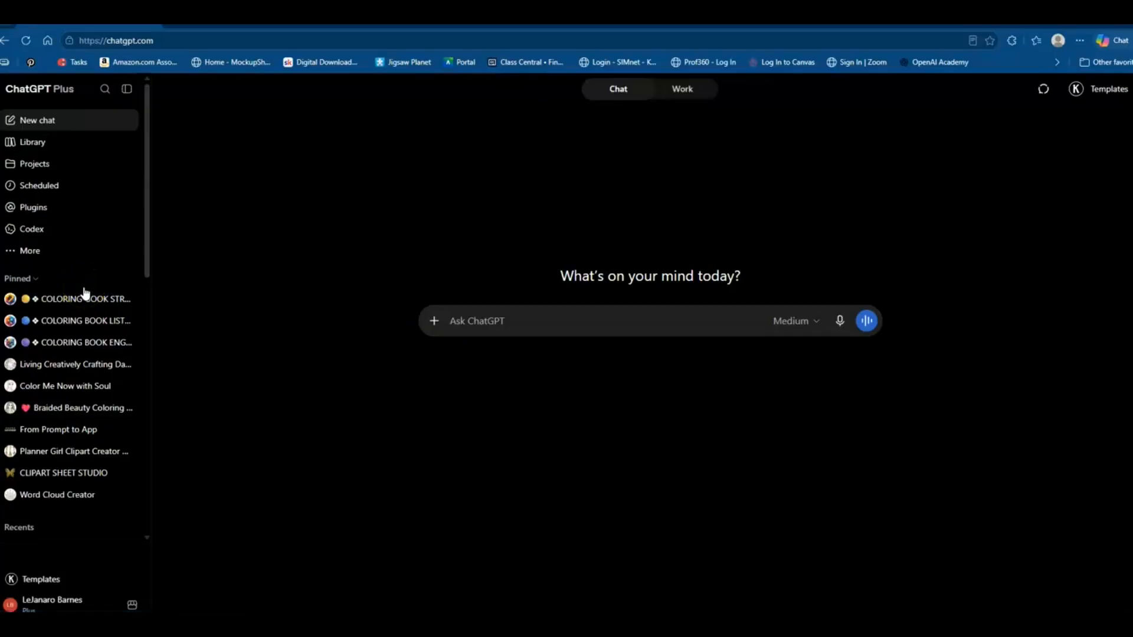
left_click(50, 265)
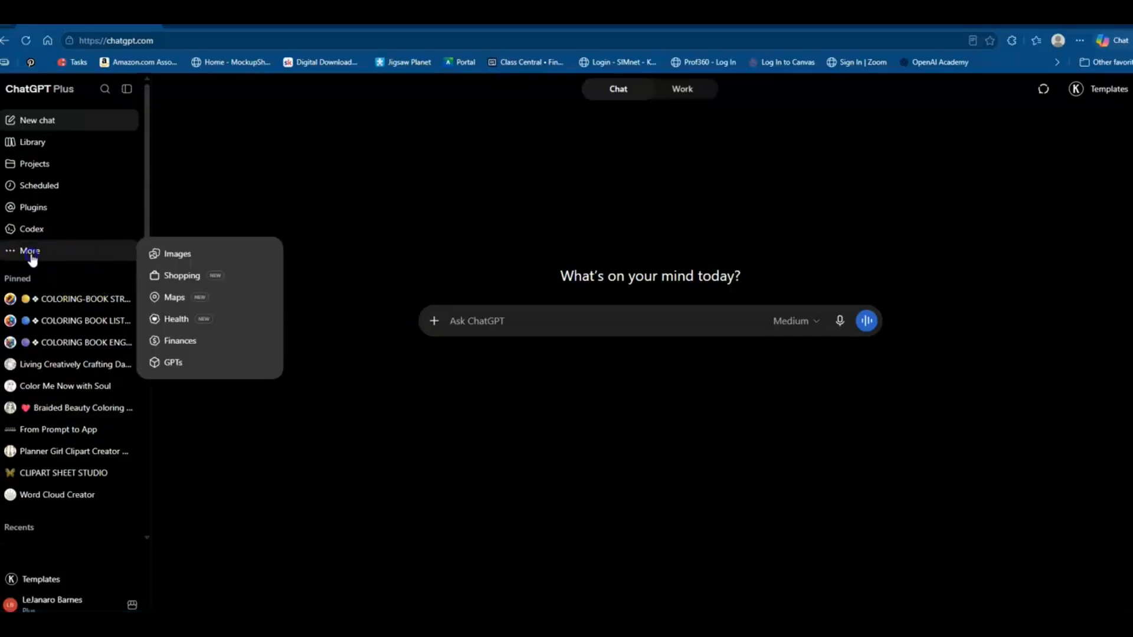
left_click(172, 254)
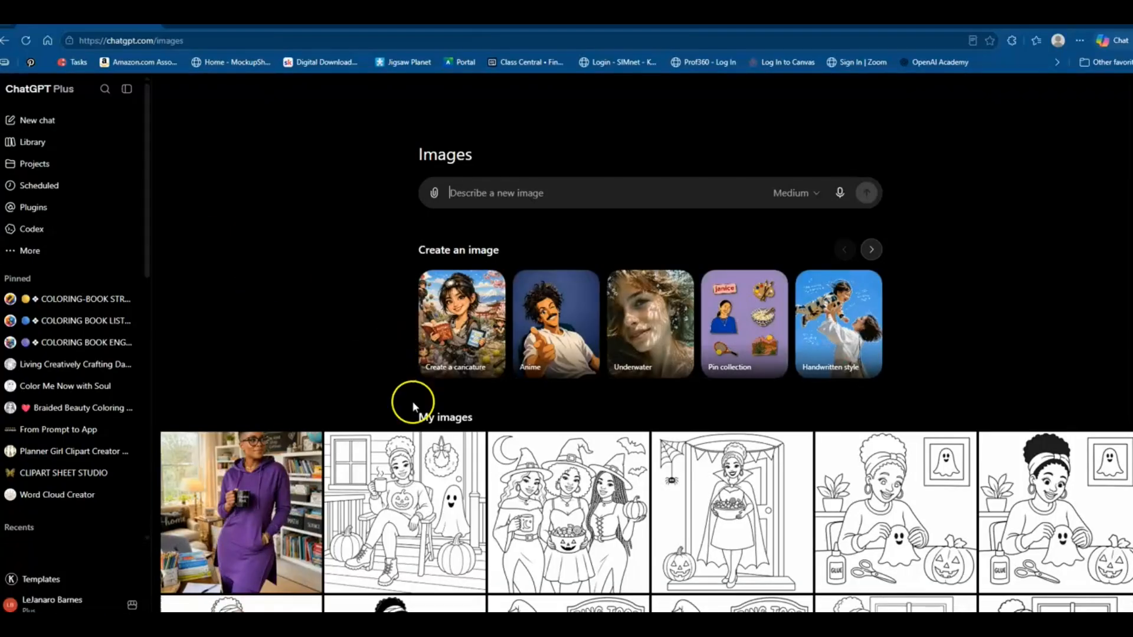
- Switch to the Word document and copy the description text of the Christmas Tree Shopping prompt
mouse_move(613, 633)
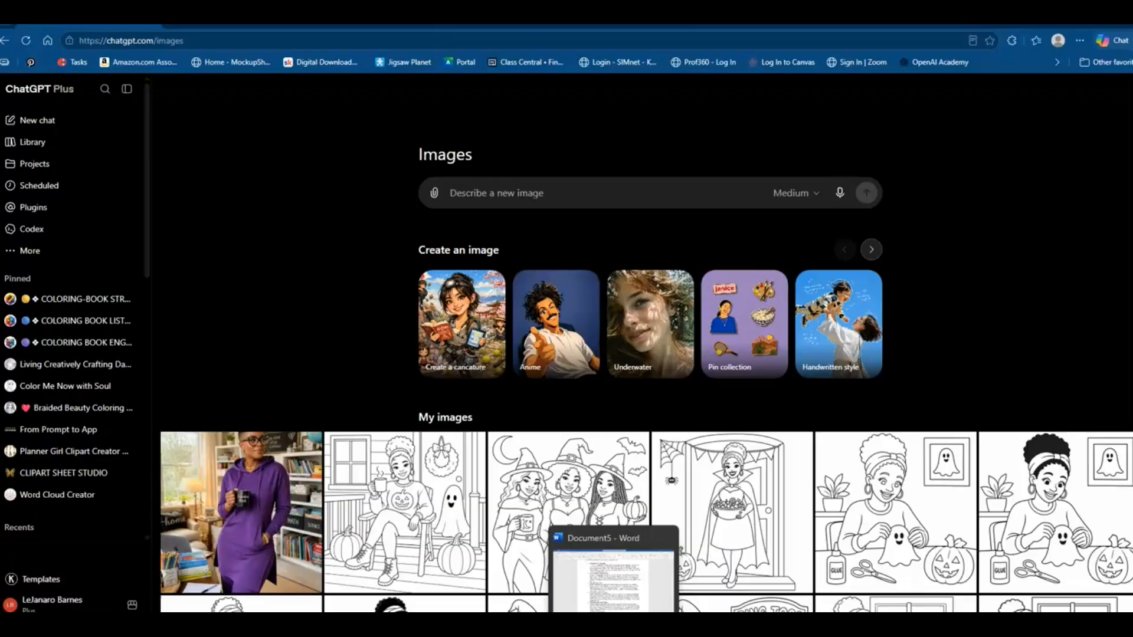
left_click(614, 633)
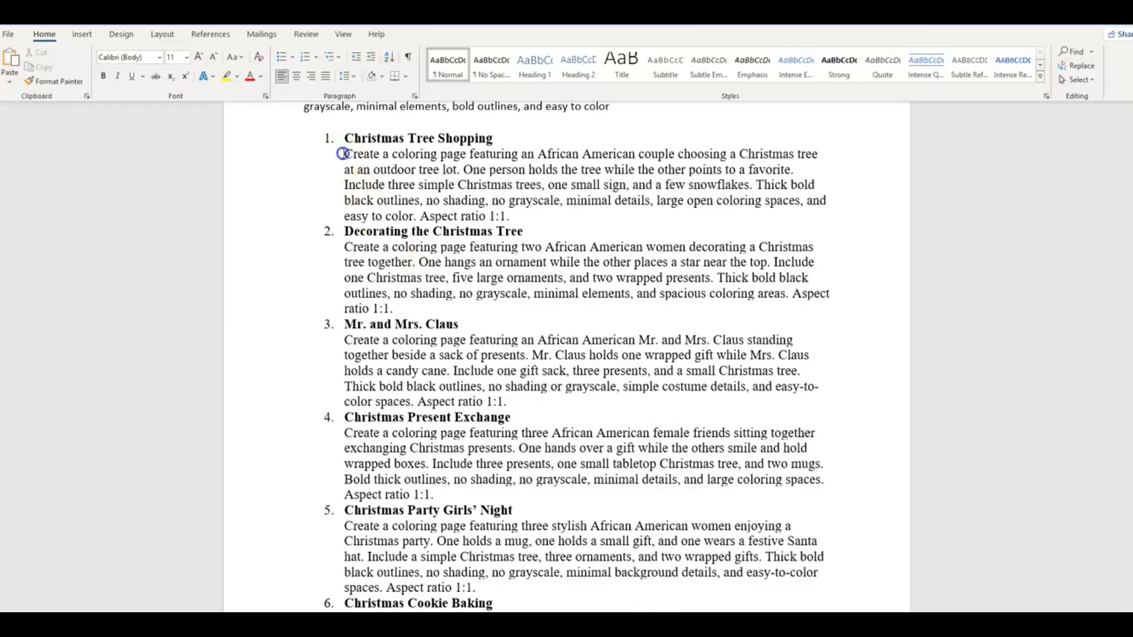
left_click_drag(344, 155, 513, 217)
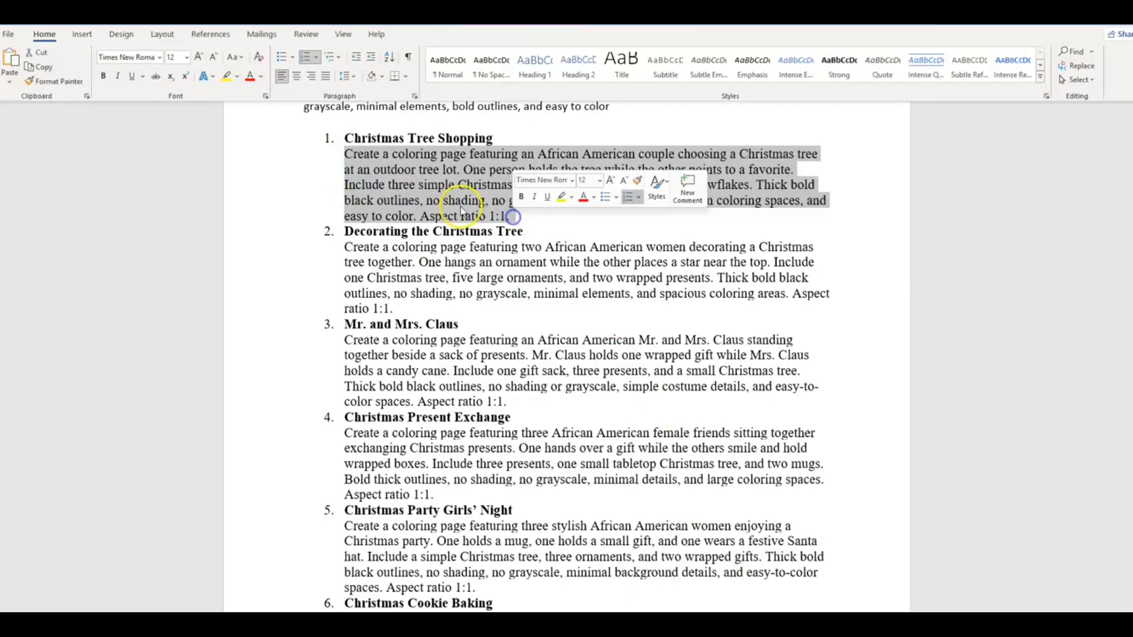
left_click(46, 68)
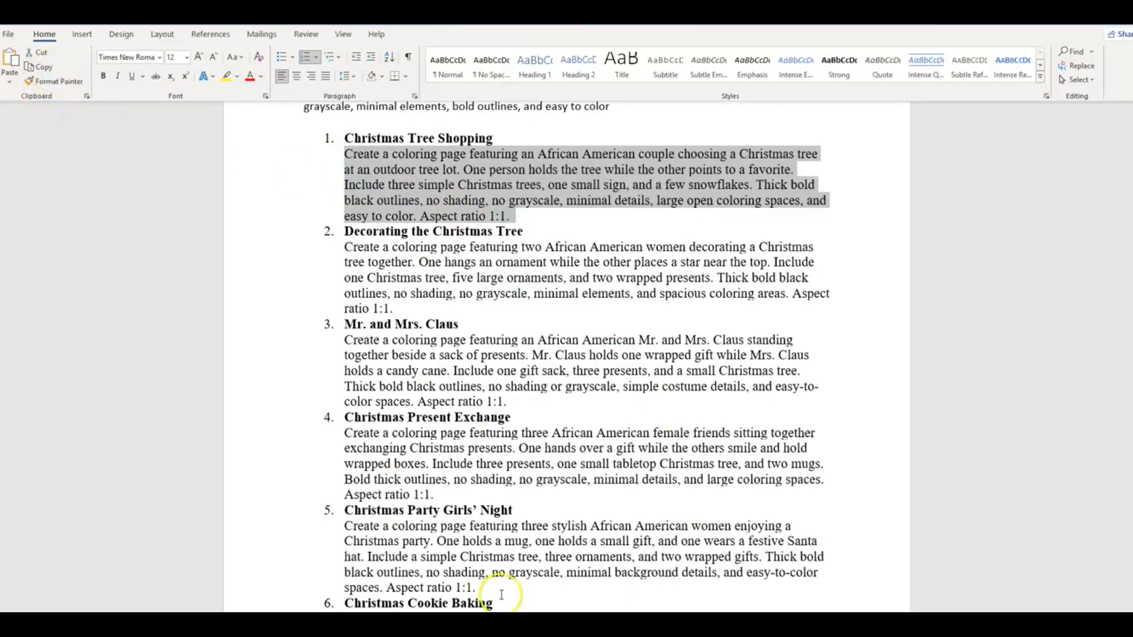
- Switch back to ChatGPT in the browser and paste the copied prompt as the new image description
mouse_move(560, 625)
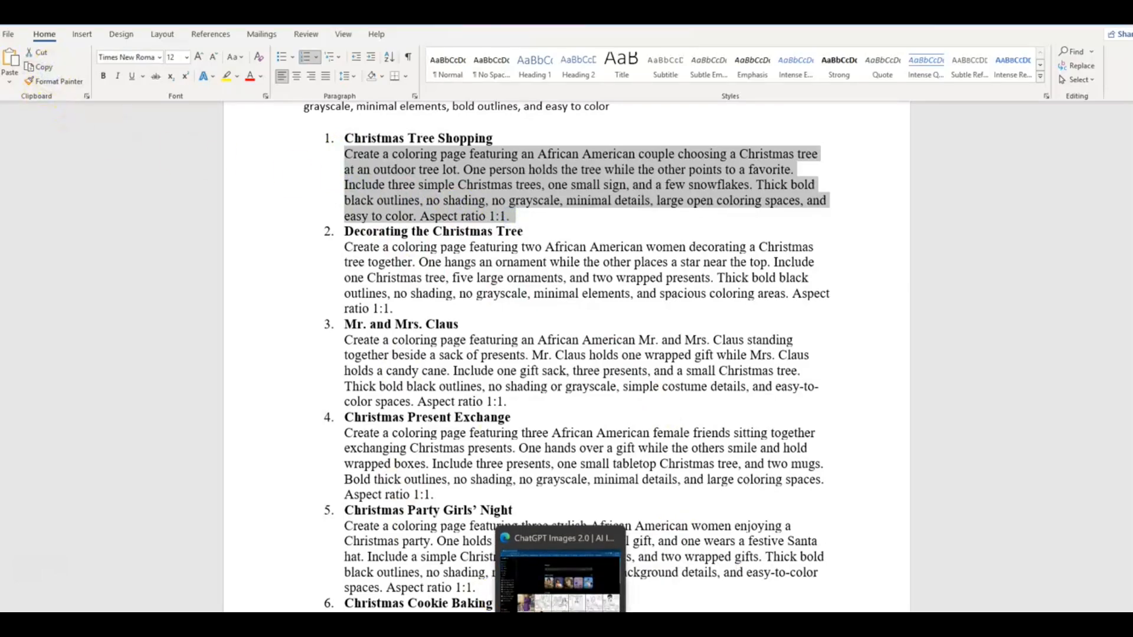
left_click(559, 624)
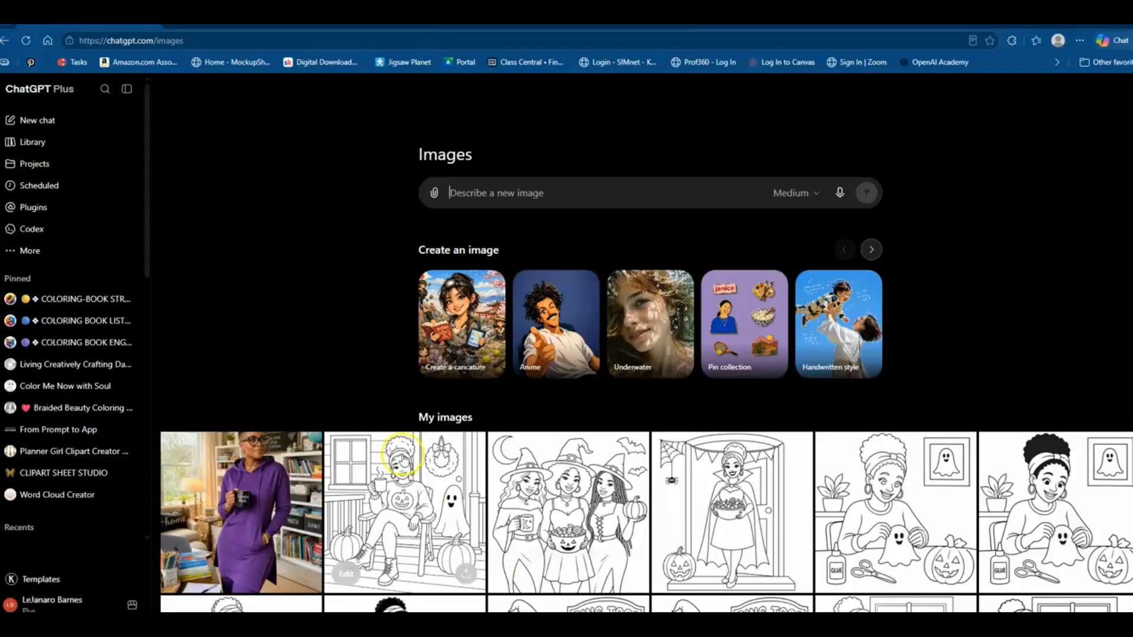
right_click(468, 196)
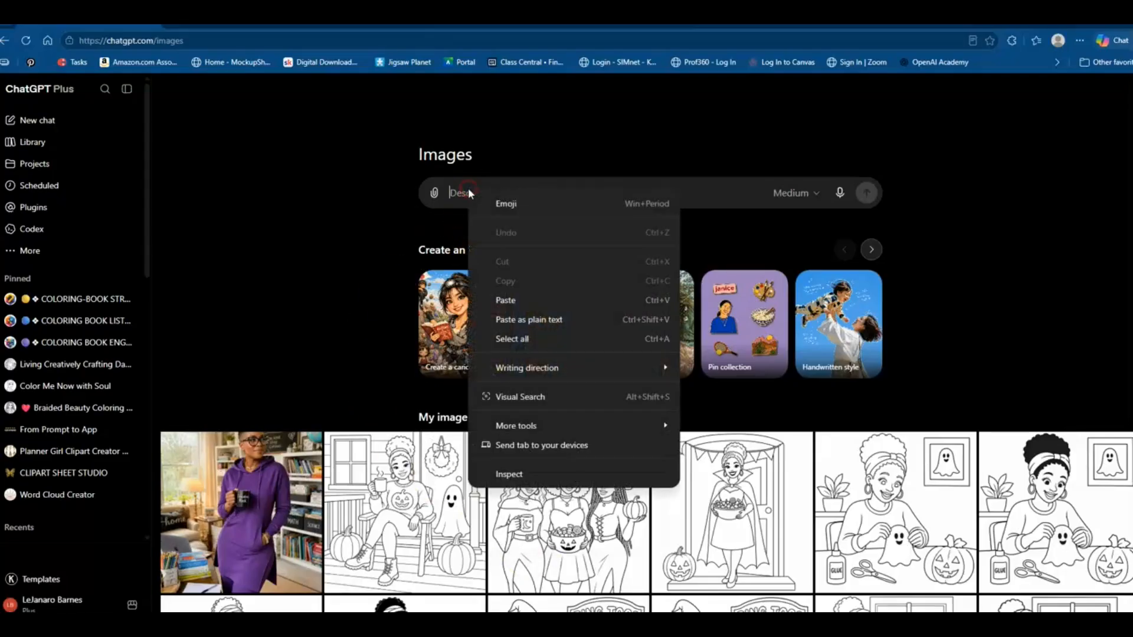
left_click(522, 305)
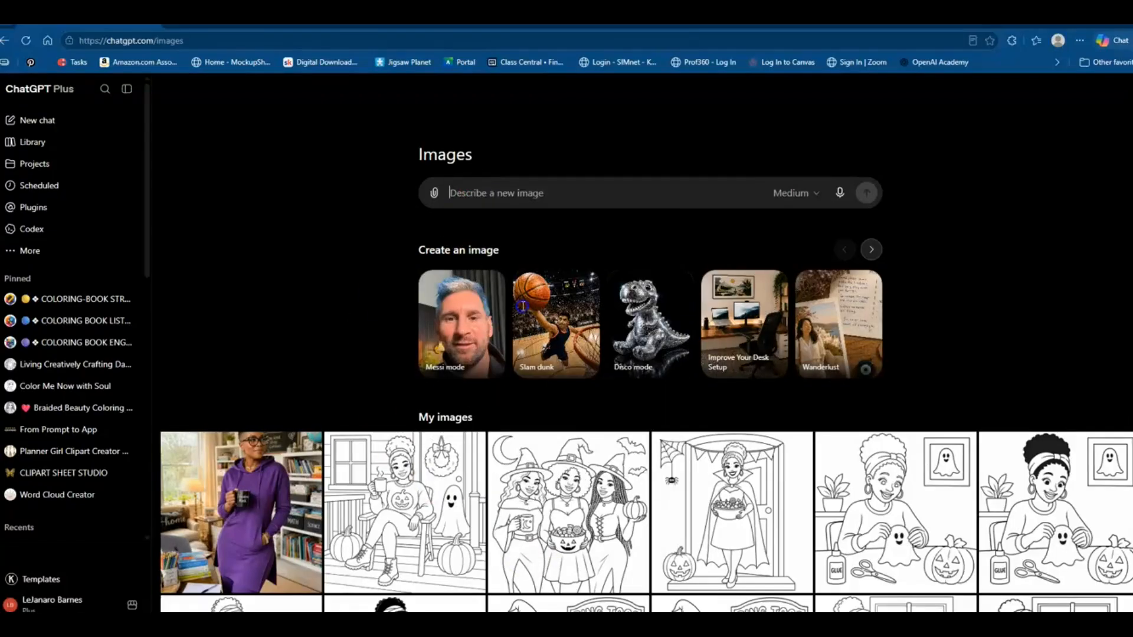
- Remove the leading list number "1." from the pasted prompt and submit it to generate the coloring page
left_click(453, 194)
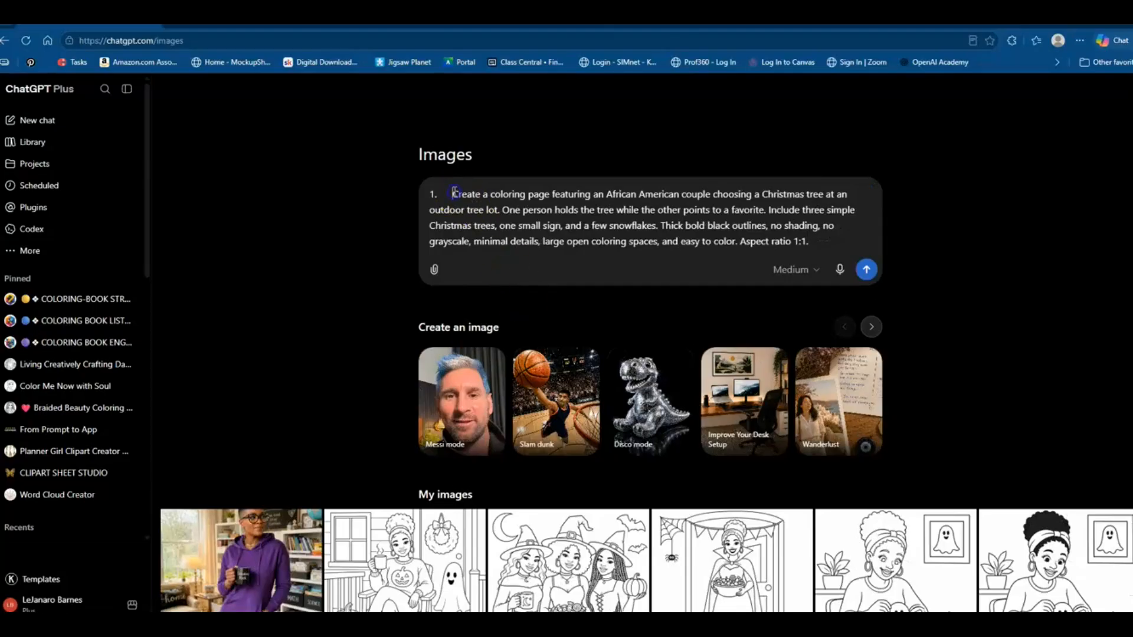
key("BackSpace")
key("BackSpace")
key("BackSpace")
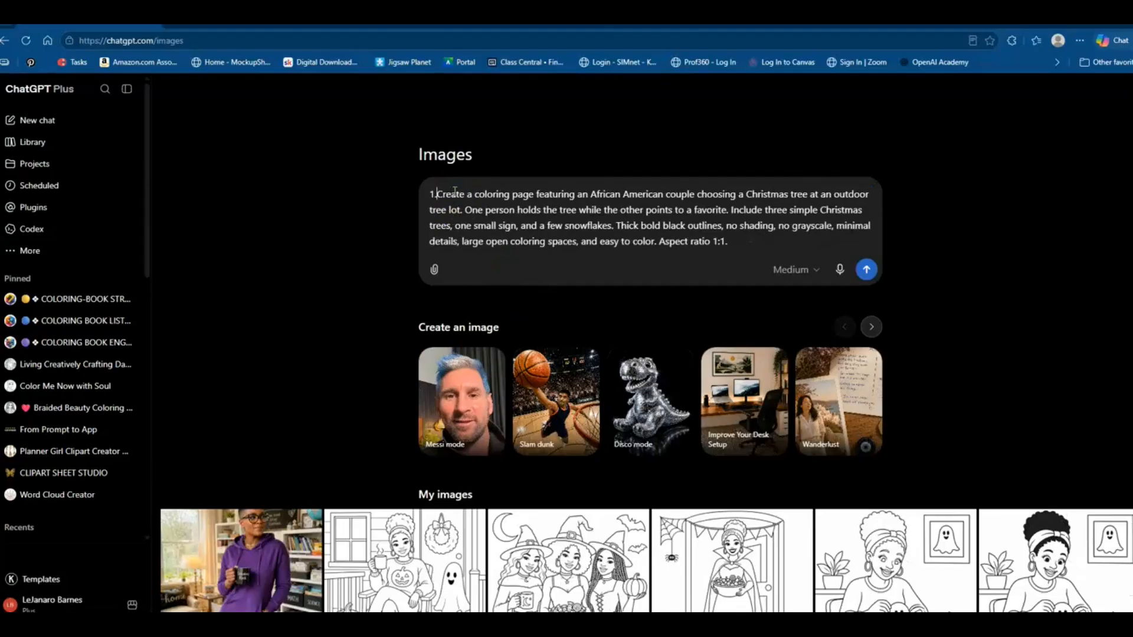
key("BackSpace")
key("Return")
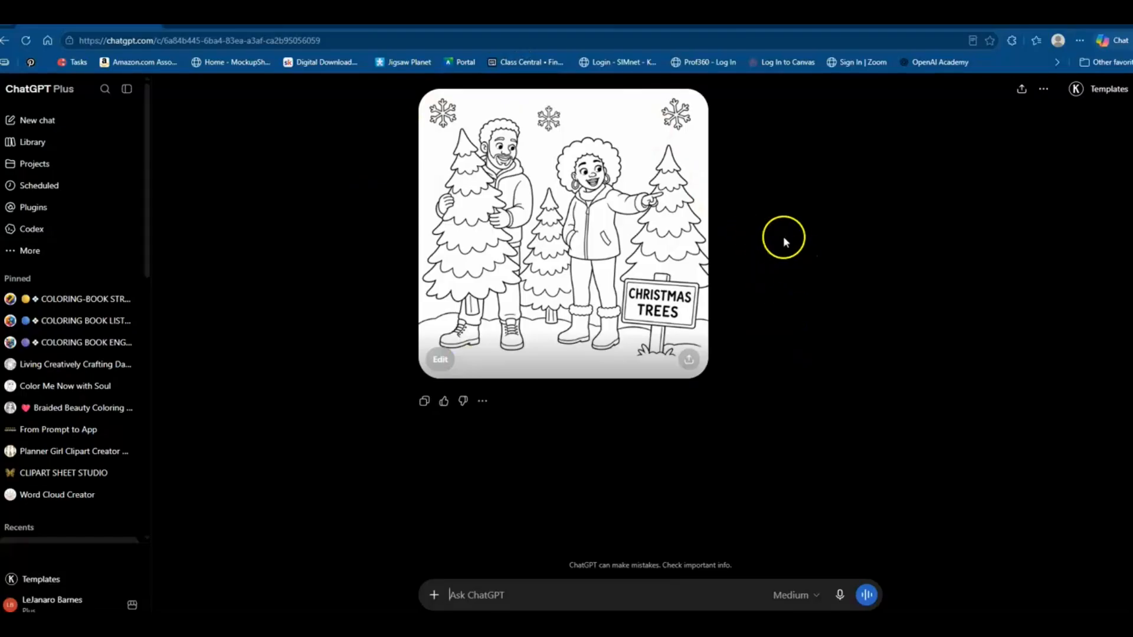
- View the generated Christmas tree lot coloring page at full size and return to the chat
scroll(495, 277, "up", 1)
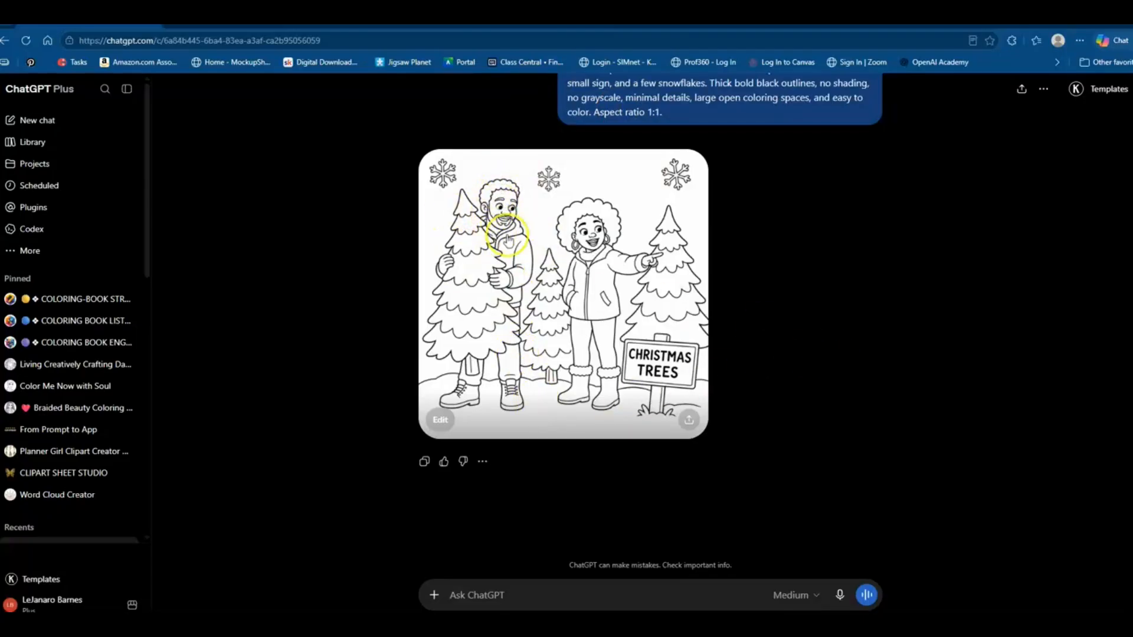
left_click(576, 302)
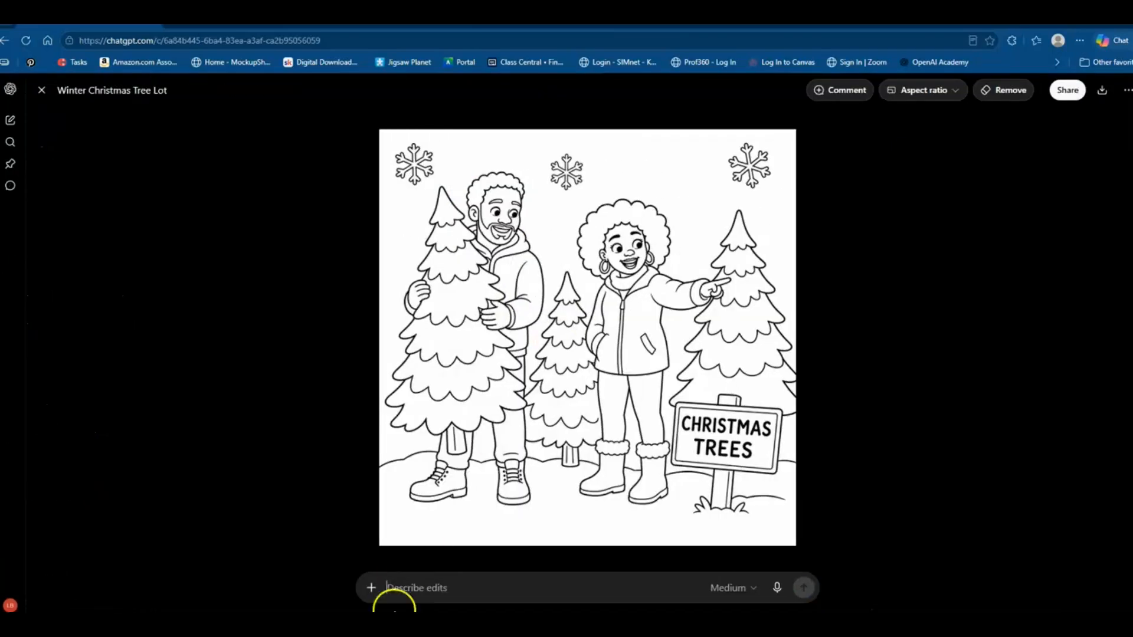
left_click(426, 588)
left_click(45, 90)
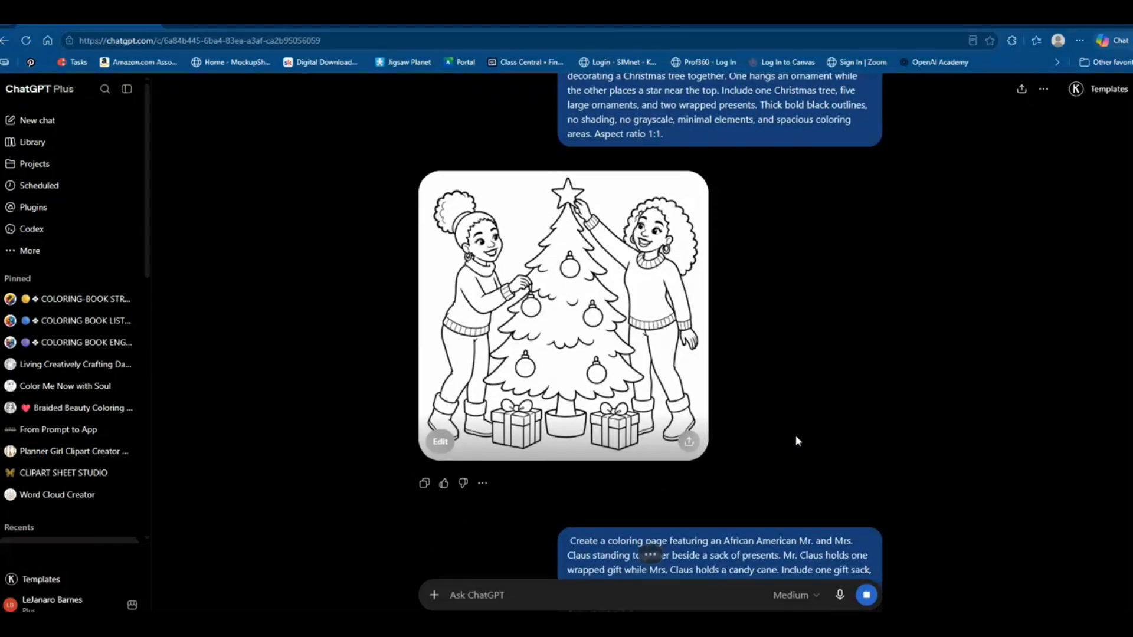
- Open the image of three friends exchanging gifts and enter the edit request "can you fix her braids there is a wide space in the top of her head"
scroll(795, 441, "down", 4)
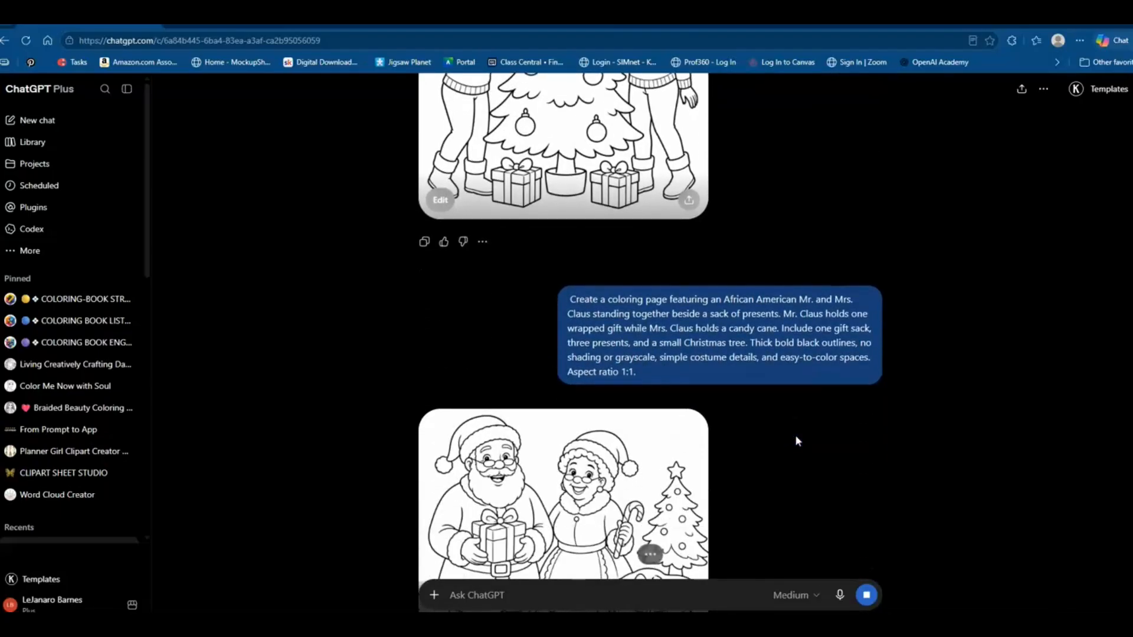
scroll(796, 441, "down", 4)
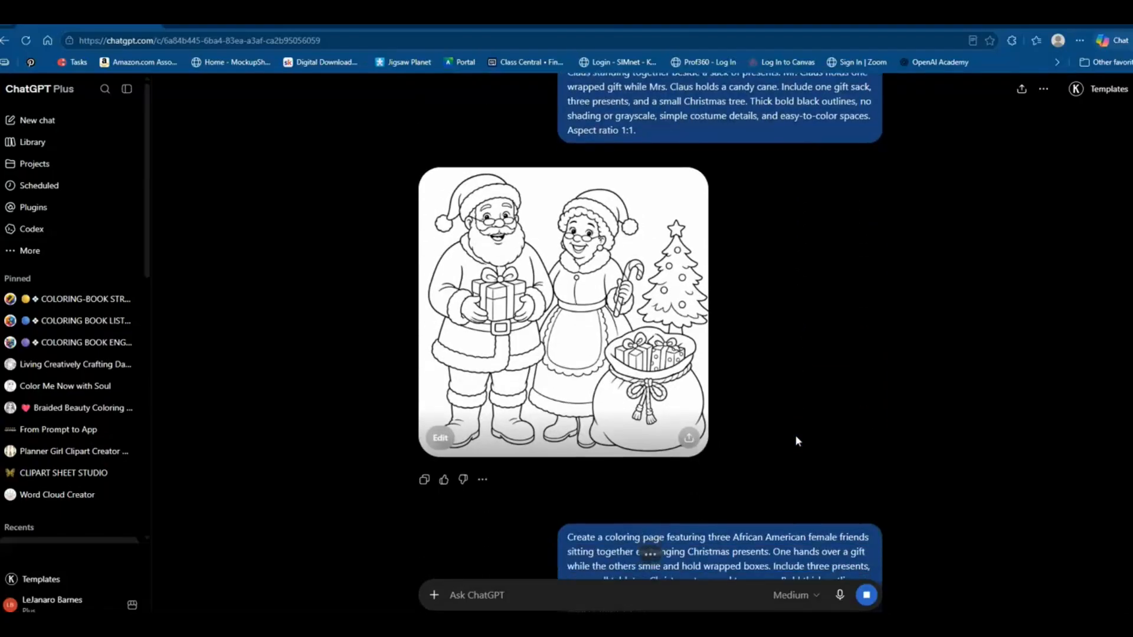
scroll(796, 441, "down", 6)
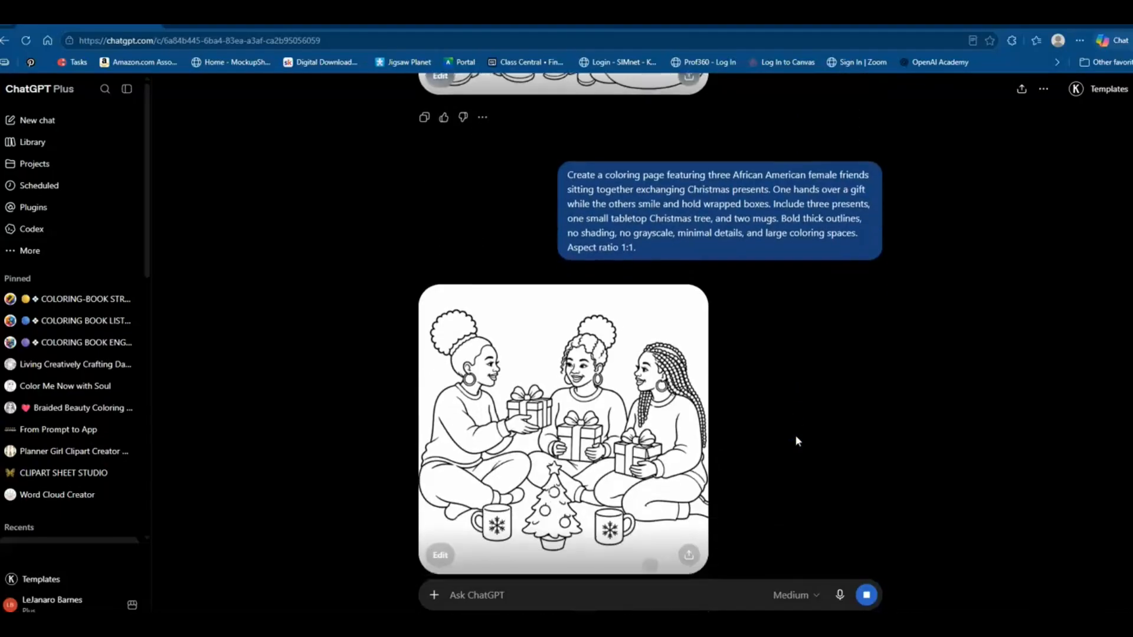
scroll(796, 441, "down", 1)
scroll(796, 441, "up", 1)
left_click(576, 427)
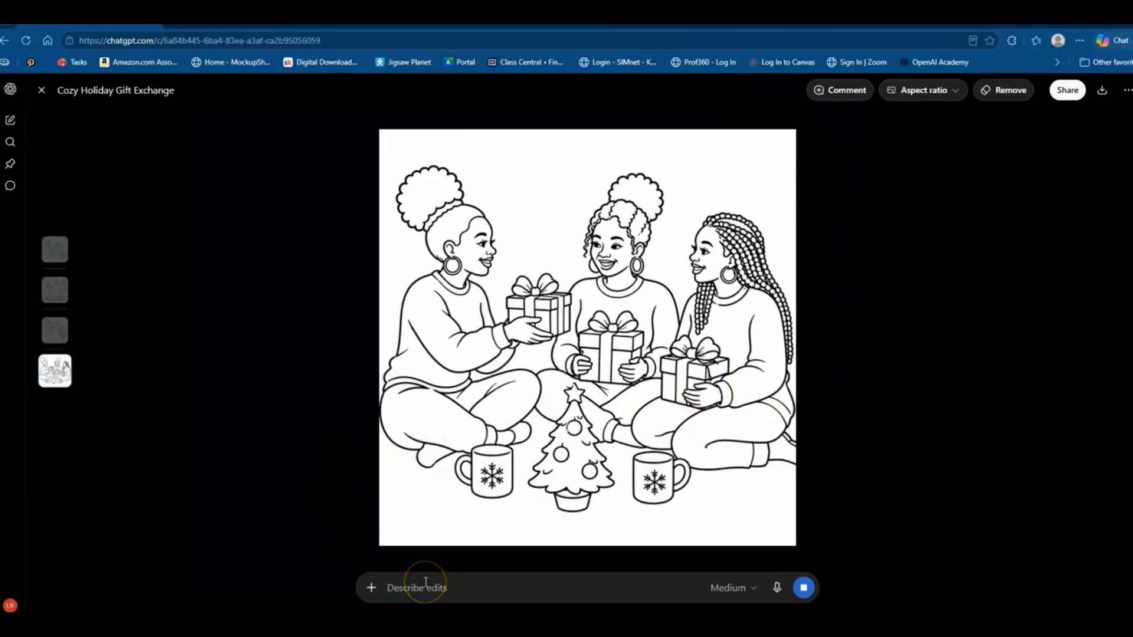
type("can you fix her braids there is a wide ")
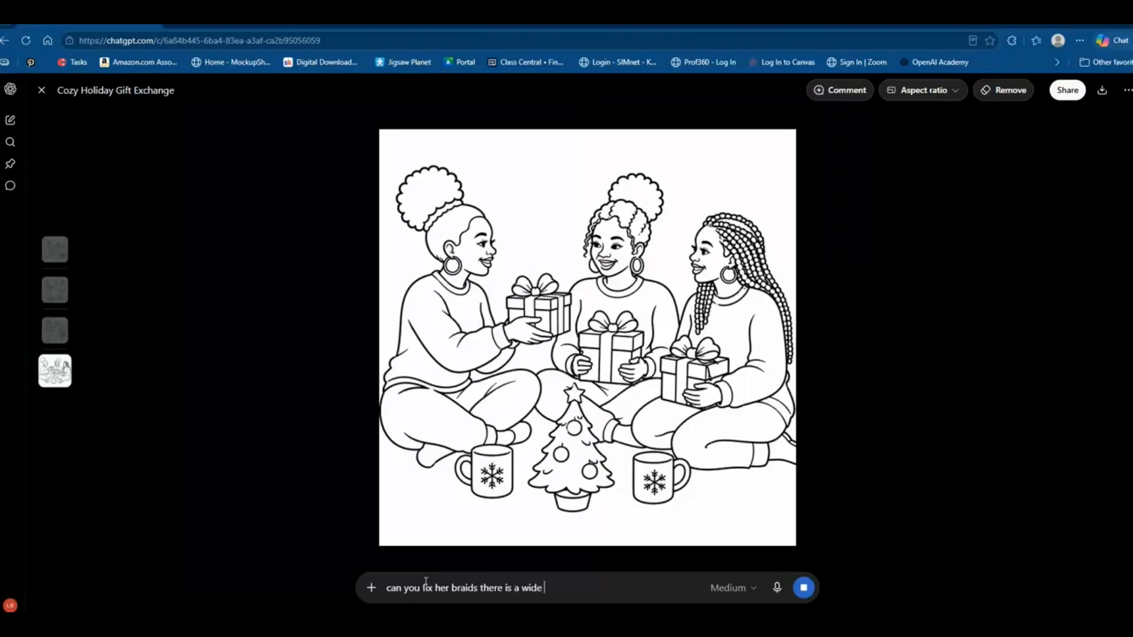
type("space in the top of her head")
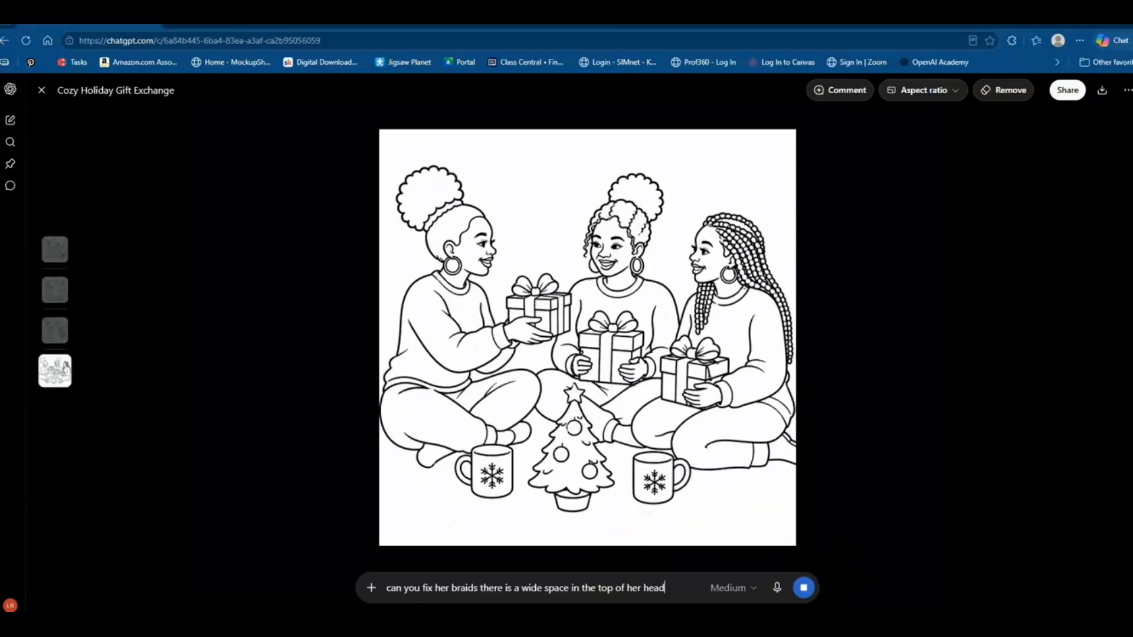
- Cut the whole braids edit request from the edit description and close the image view
left_click(665, 590)
left_click_drag(667, 590, 381, 591)
right_click(403, 587)
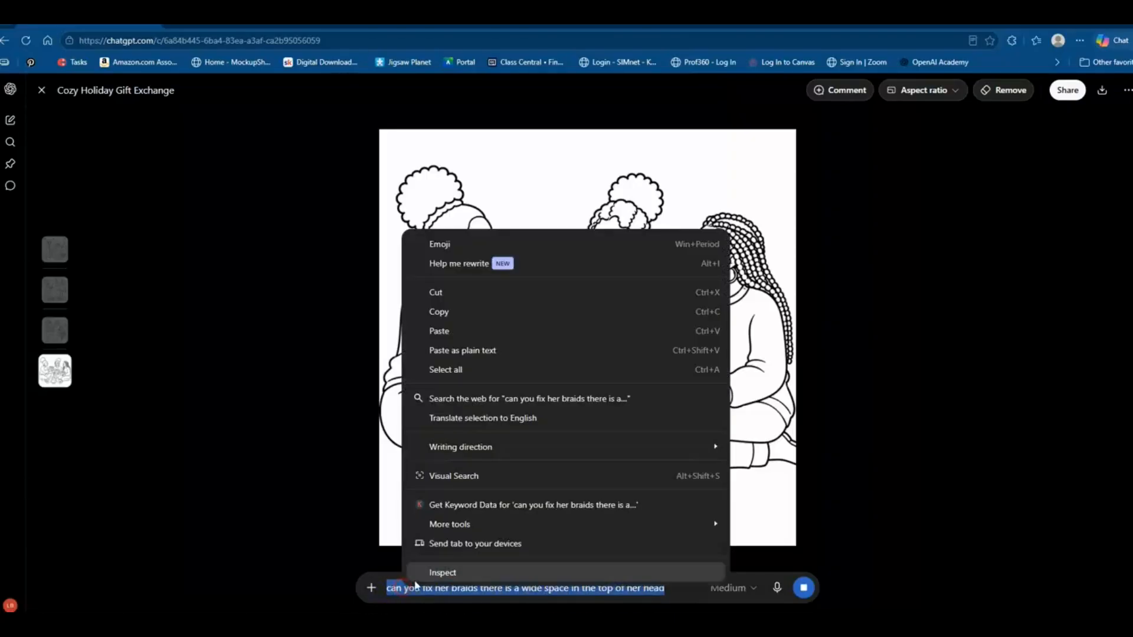
left_click(454, 293)
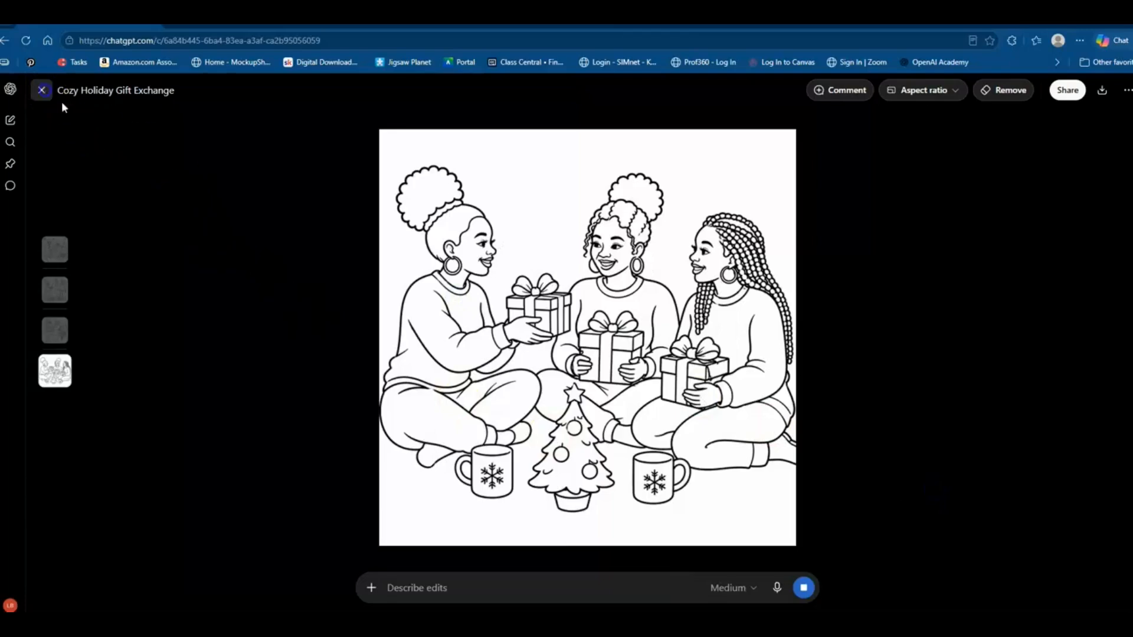
left_click(42, 91)
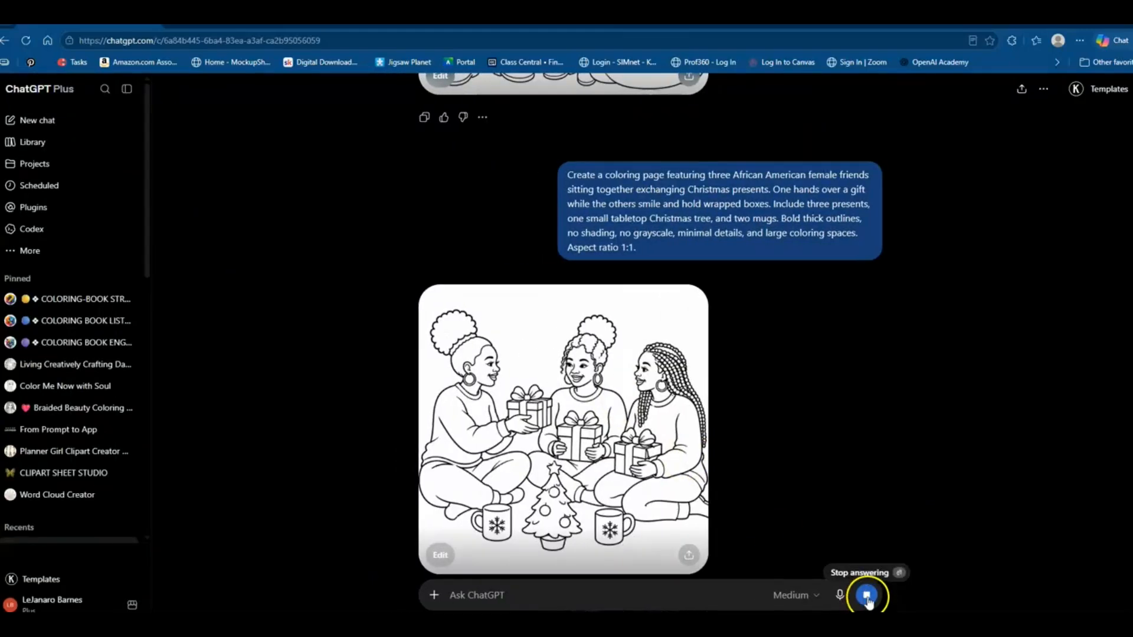
- Reload the chat page while the gift exchange image's response is still marked as running
scroll(655, 456, "down", 3)
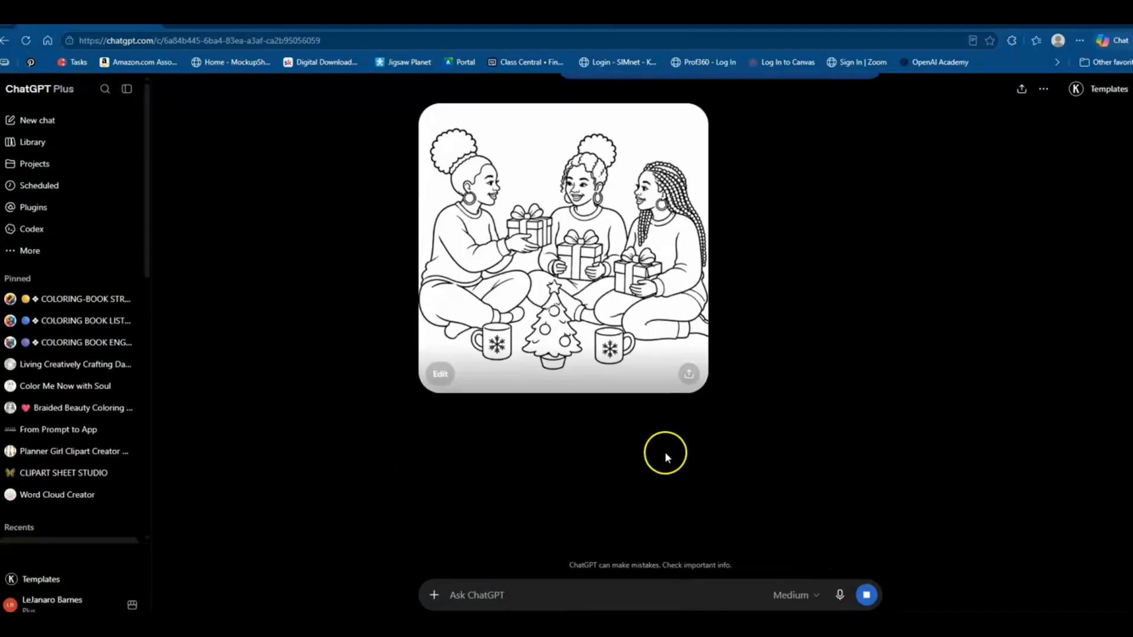
scroll(667, 463, "up", 3)
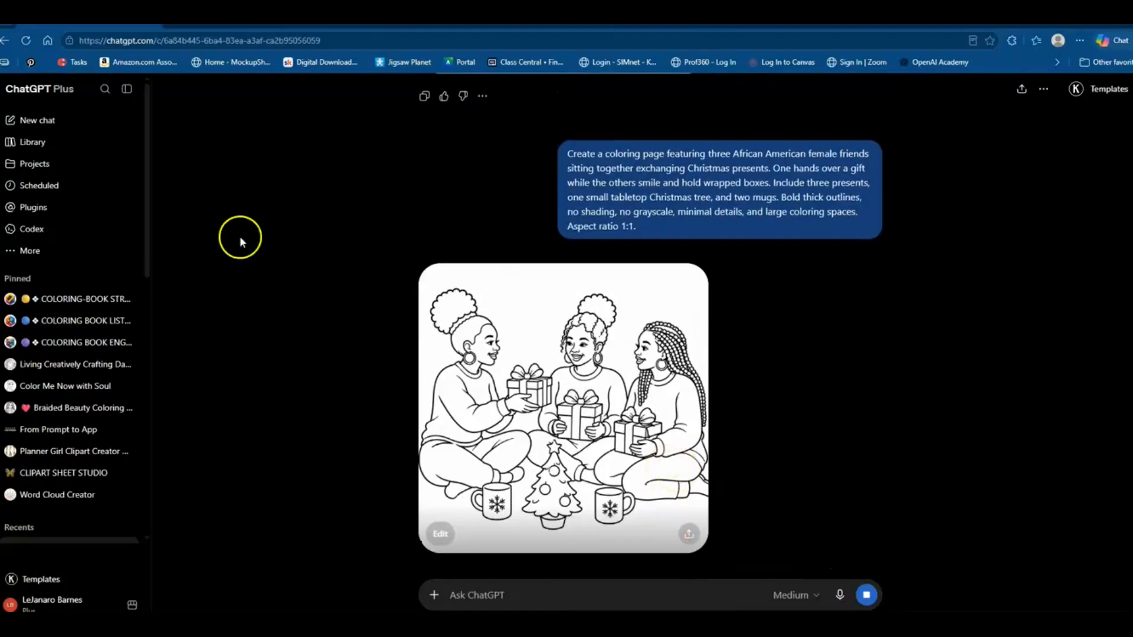
left_click(26, 40)
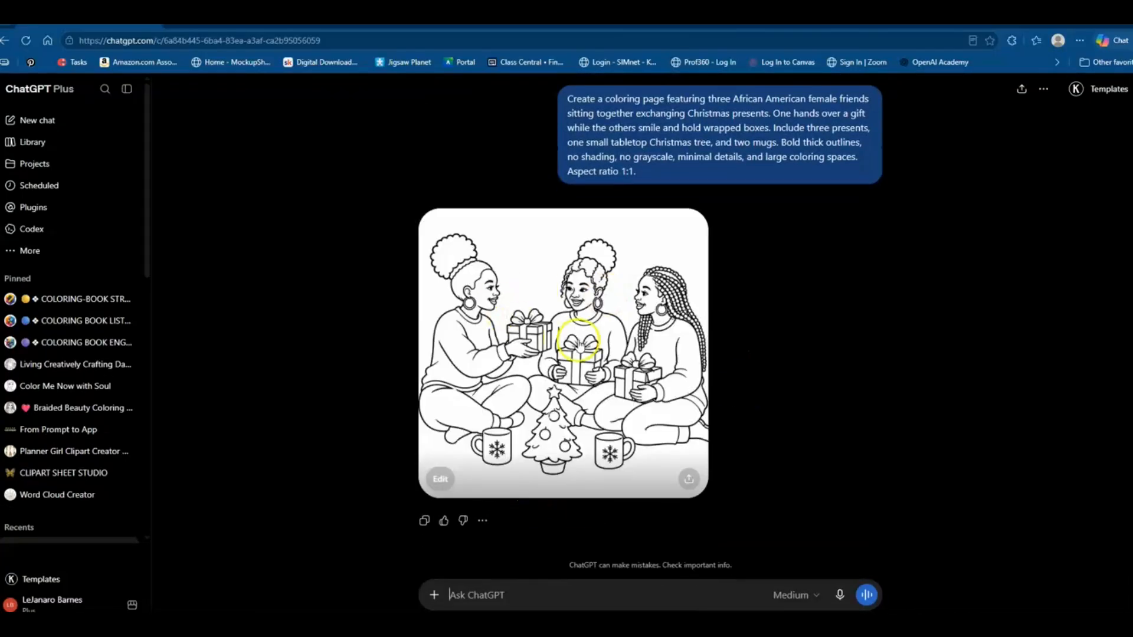
- Open the gift exchange image, submit the edit request "can you fix her braids there is a wide space in the top of her head" and compare the results
left_click(519, 357)
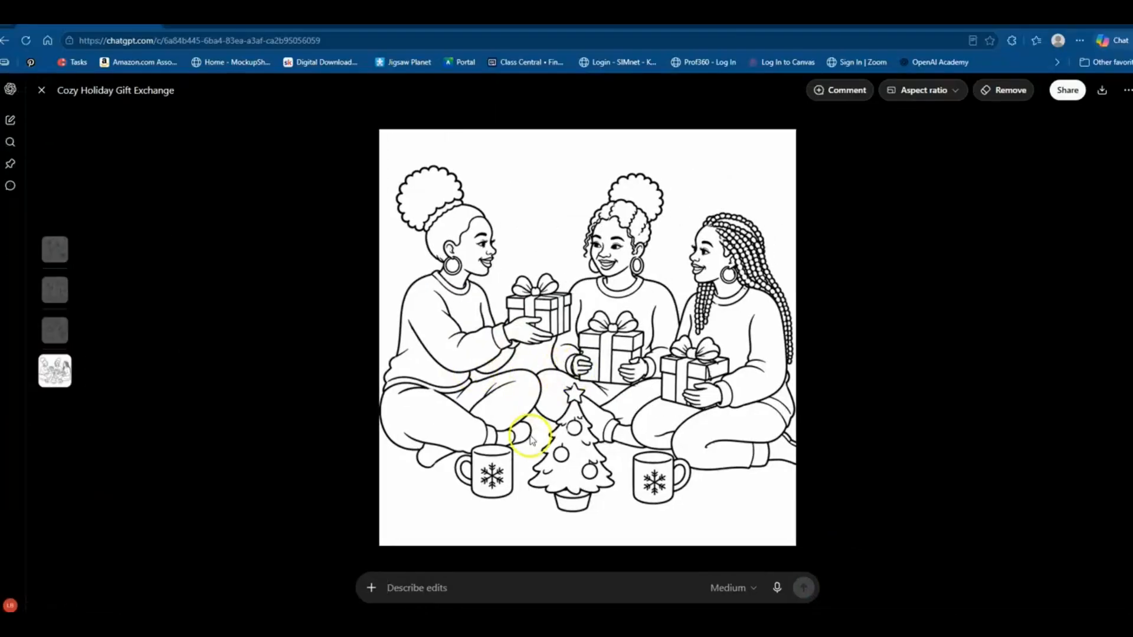
right_click(435, 586)
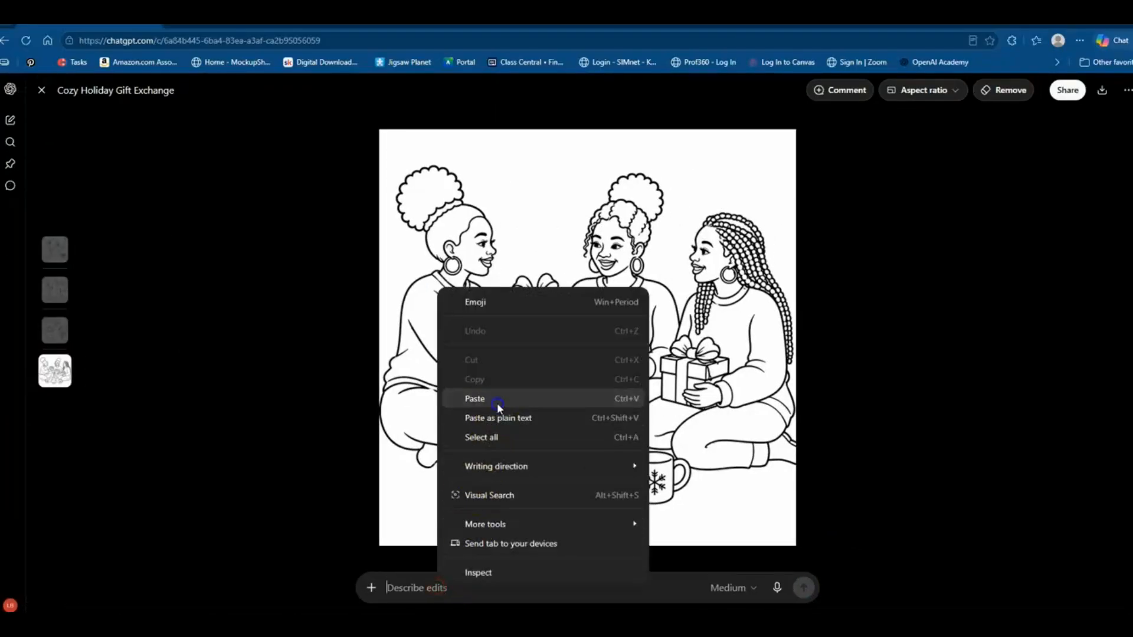
left_click(497, 399)
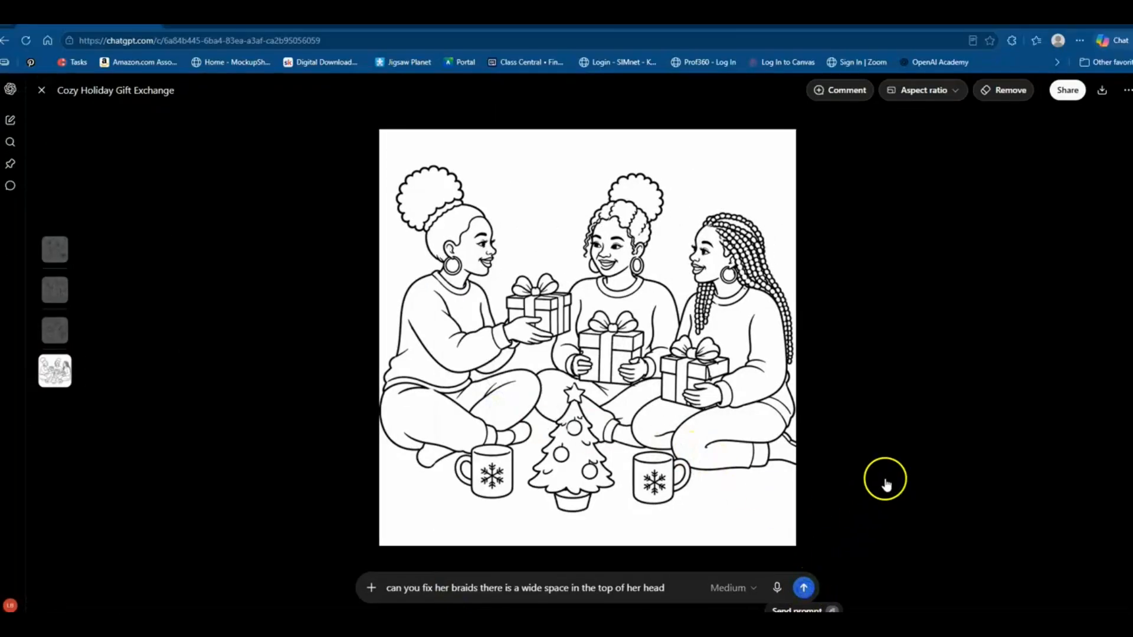
key("Return")
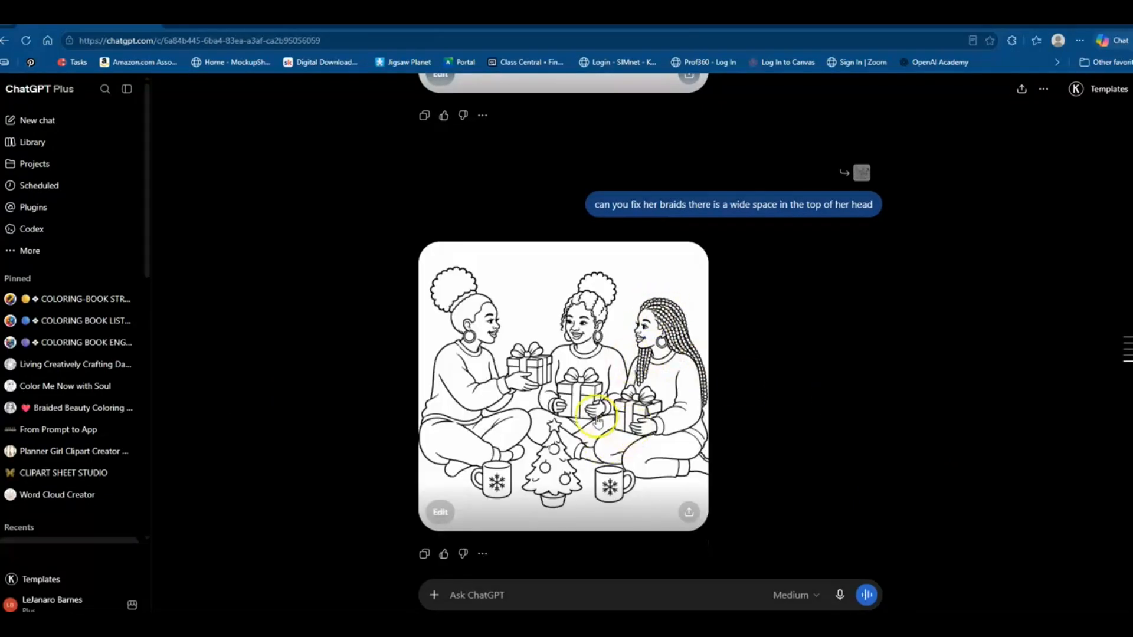
scroll(855, 417, "up", 10)
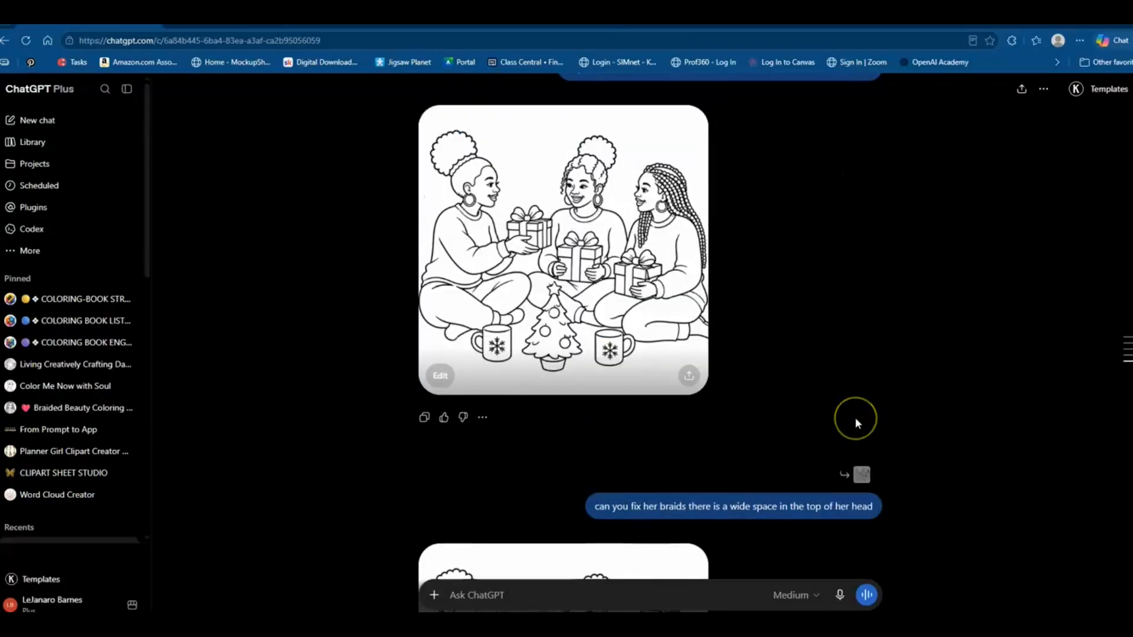
- Open the Christmas Coloring Prompts chat and highlight the style requirements from "no shading or grayscale" to "easy to color" in its opening request
scroll(857, 421, "up", 20)
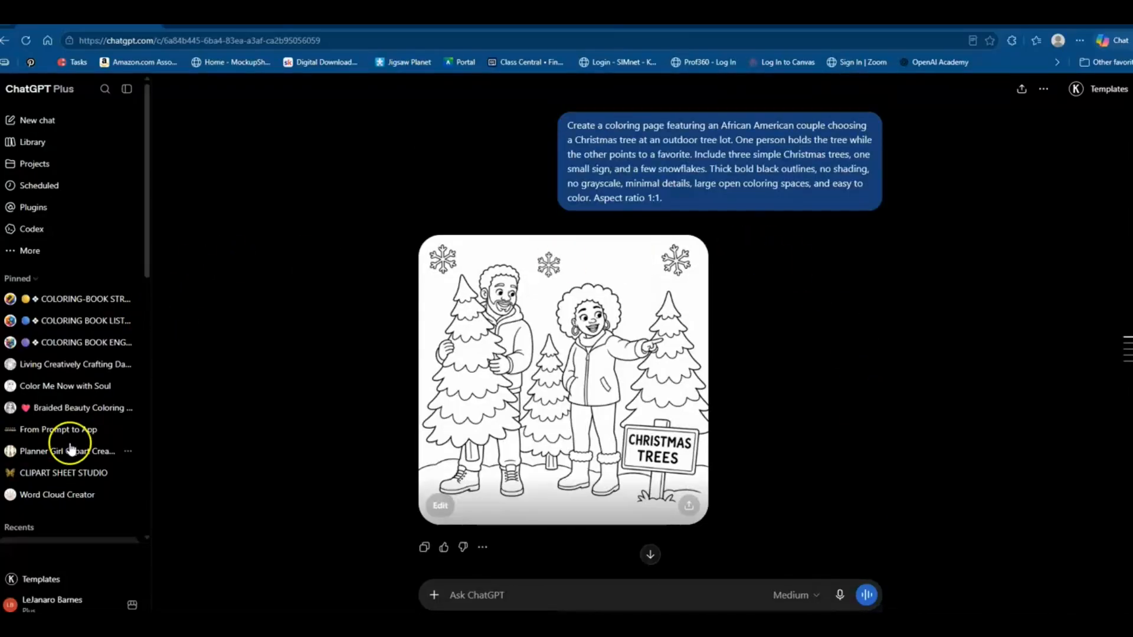
scroll(74, 439, "down", 3)
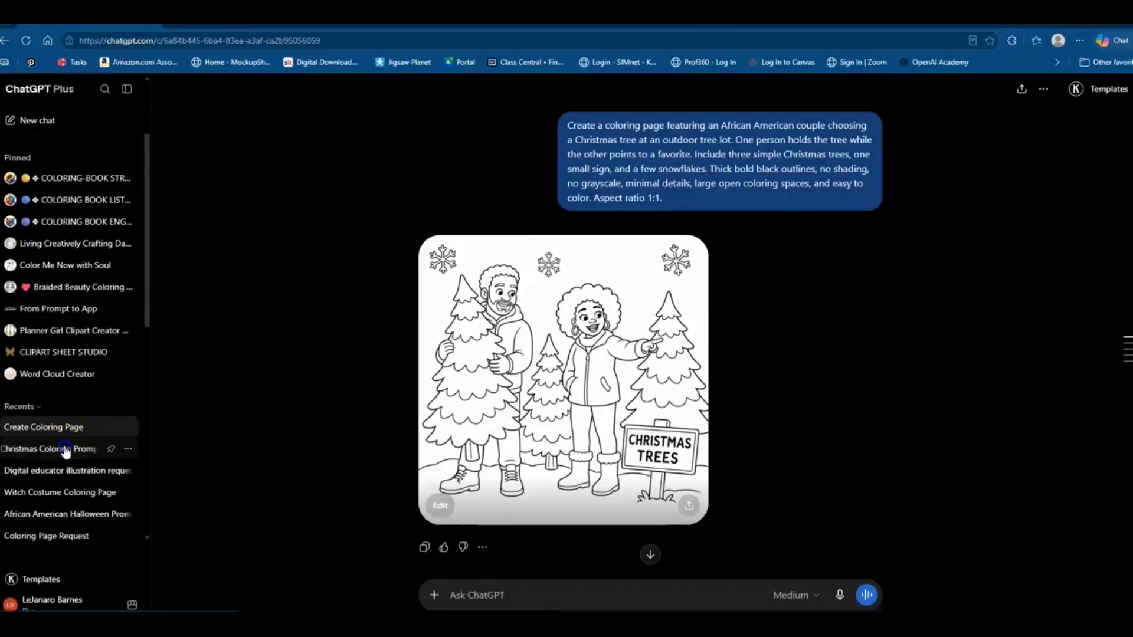
left_click(70, 448)
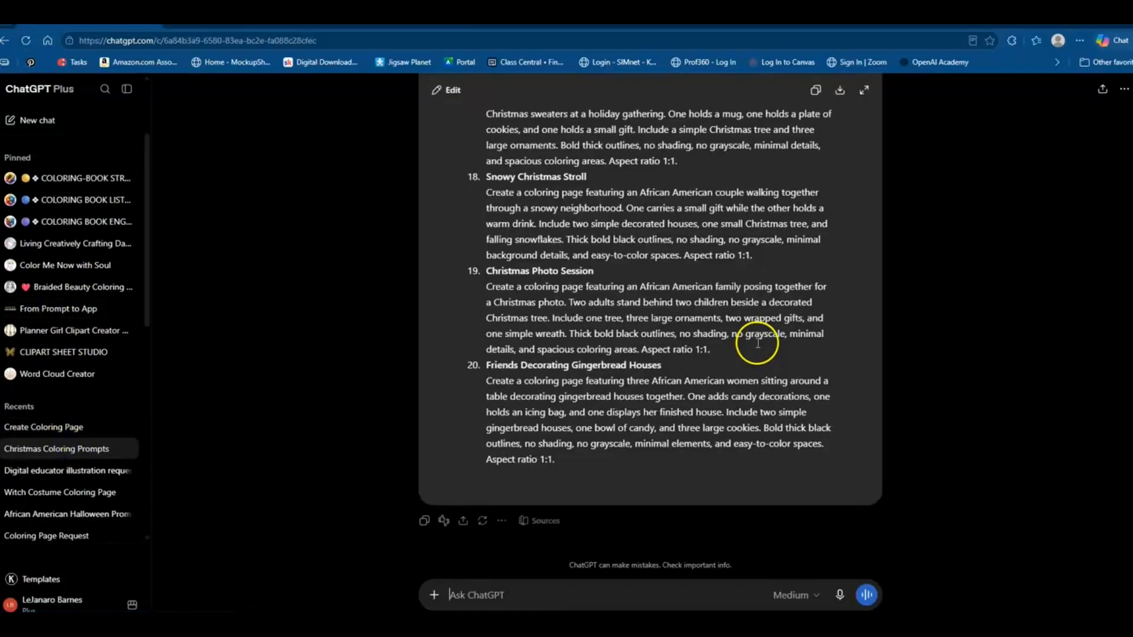
scroll(755, 344, "up", 10)
scroll(753, 344, "up", 10)
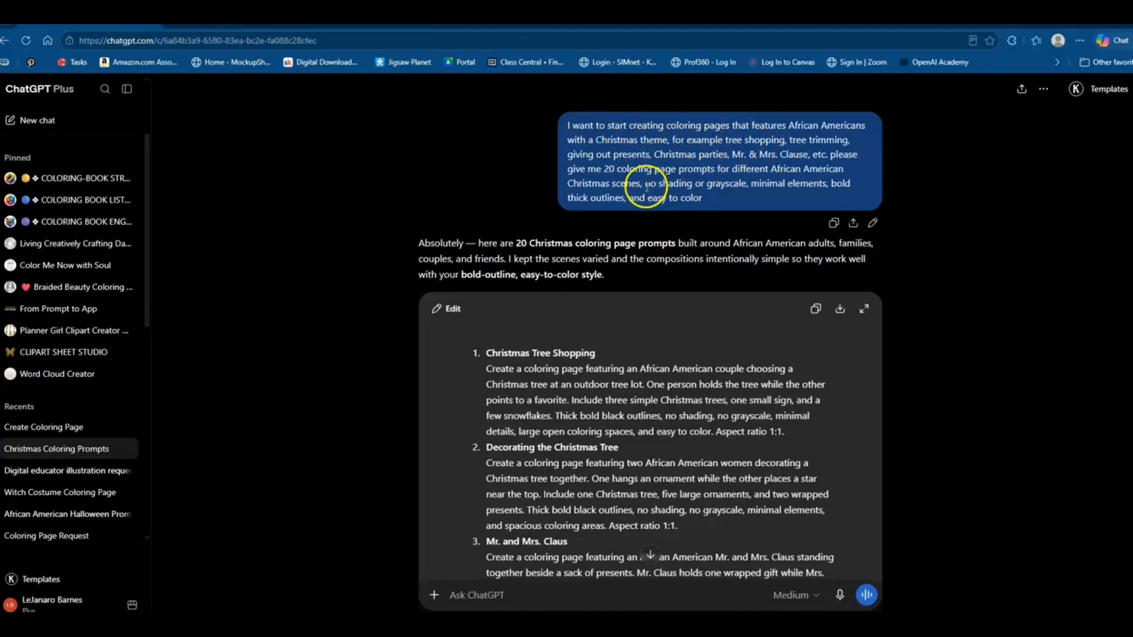
left_click_drag(647, 184, 733, 200)
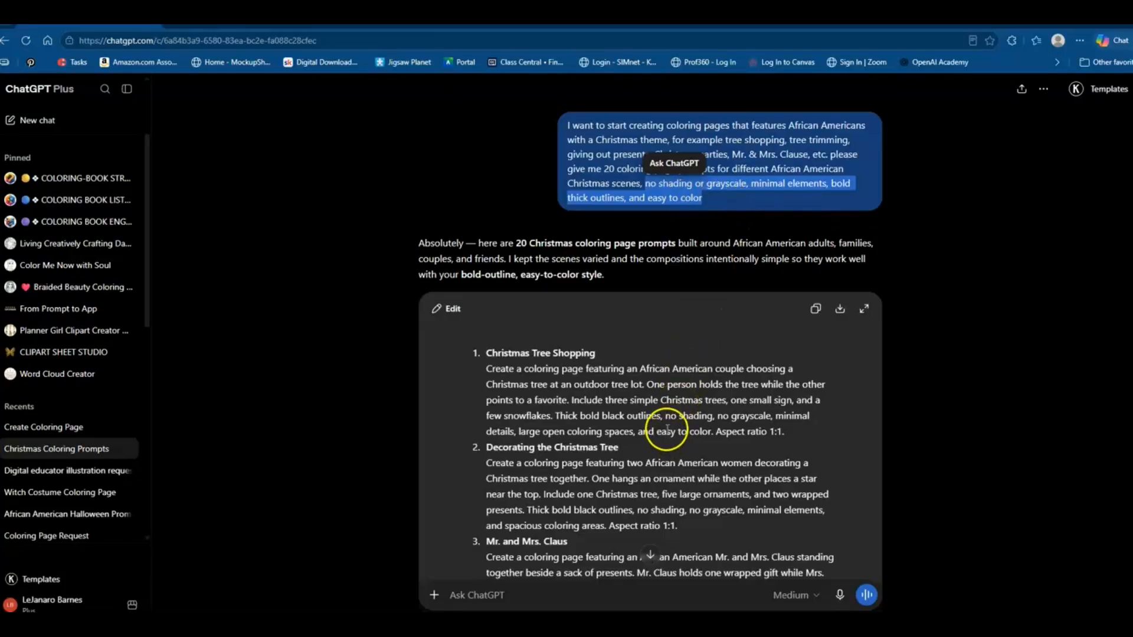
left_click(773, 139)
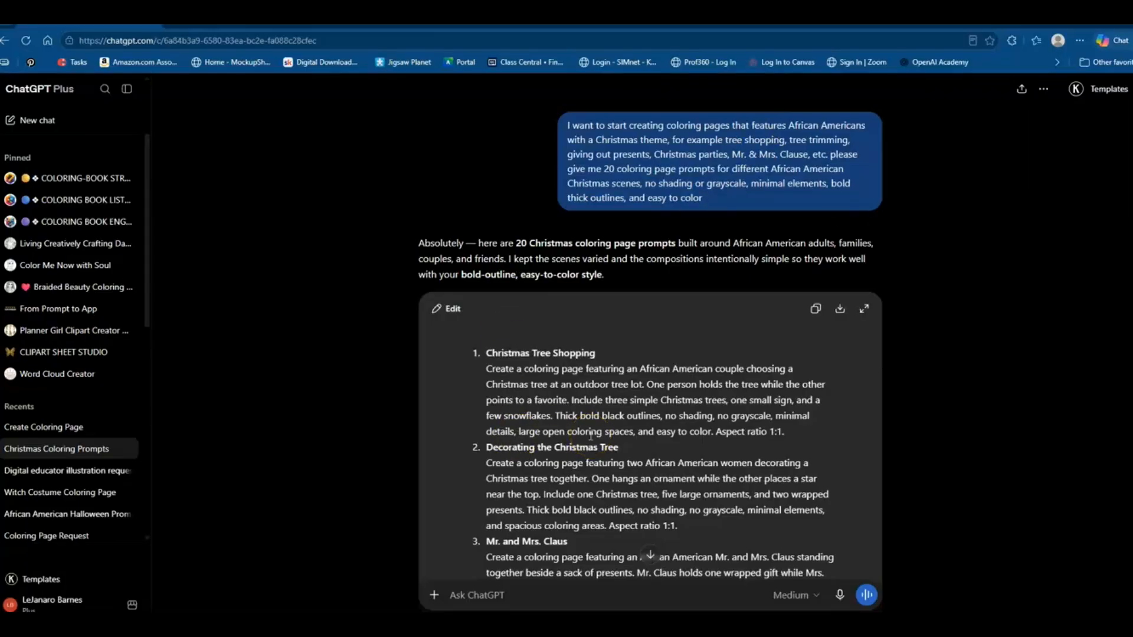
left_click(575, 424)
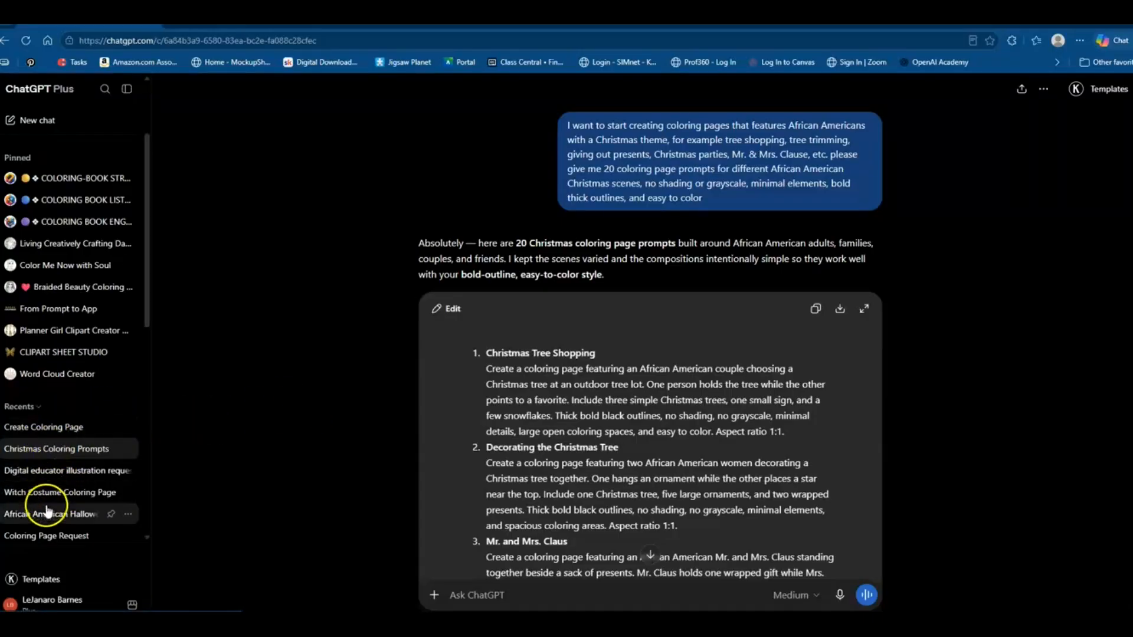
- In the Witch Costume Coloring Page chat, draft a request for a colored Payhip cover thumbnail using this image, with a spooky title and the author's name
left_click(74, 489)
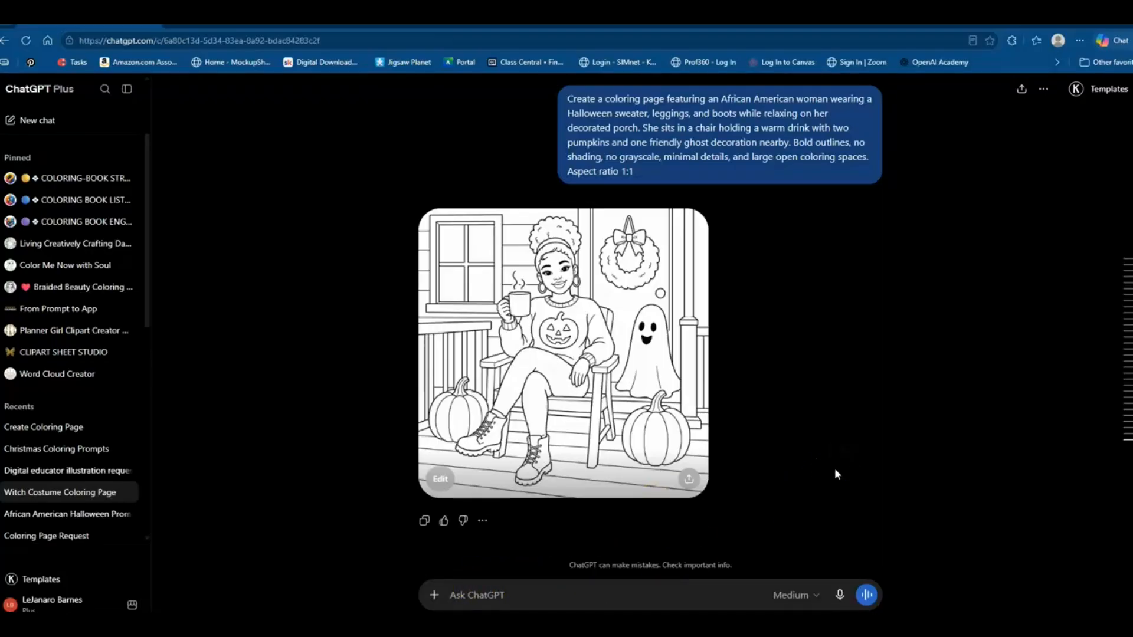
type("can you create a payhip th")
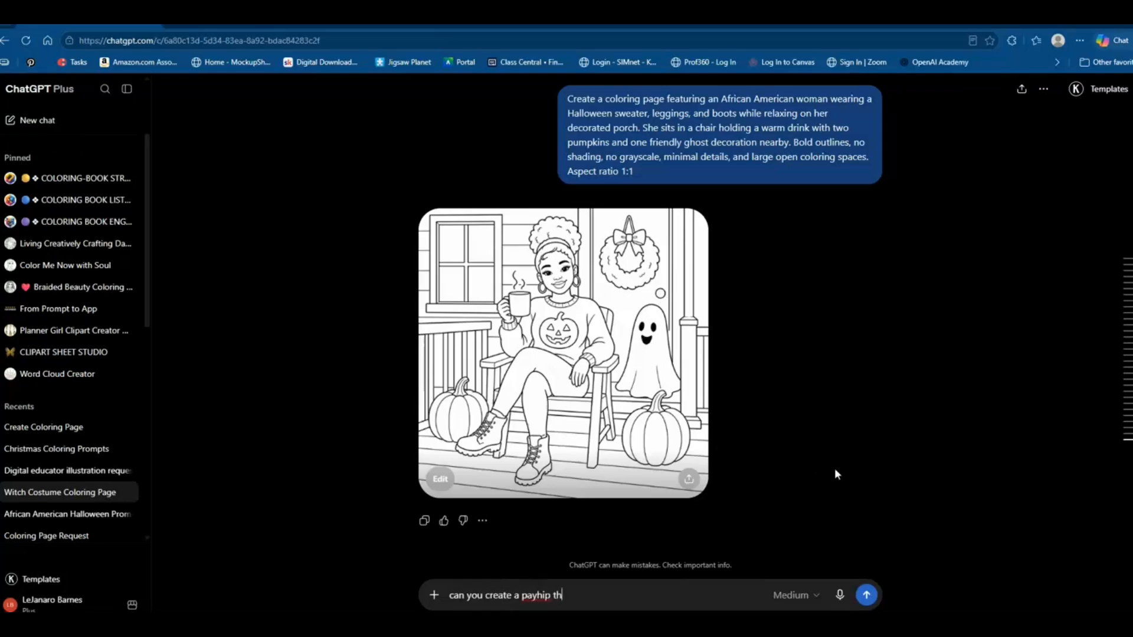
type("umbnail for the cover of th")
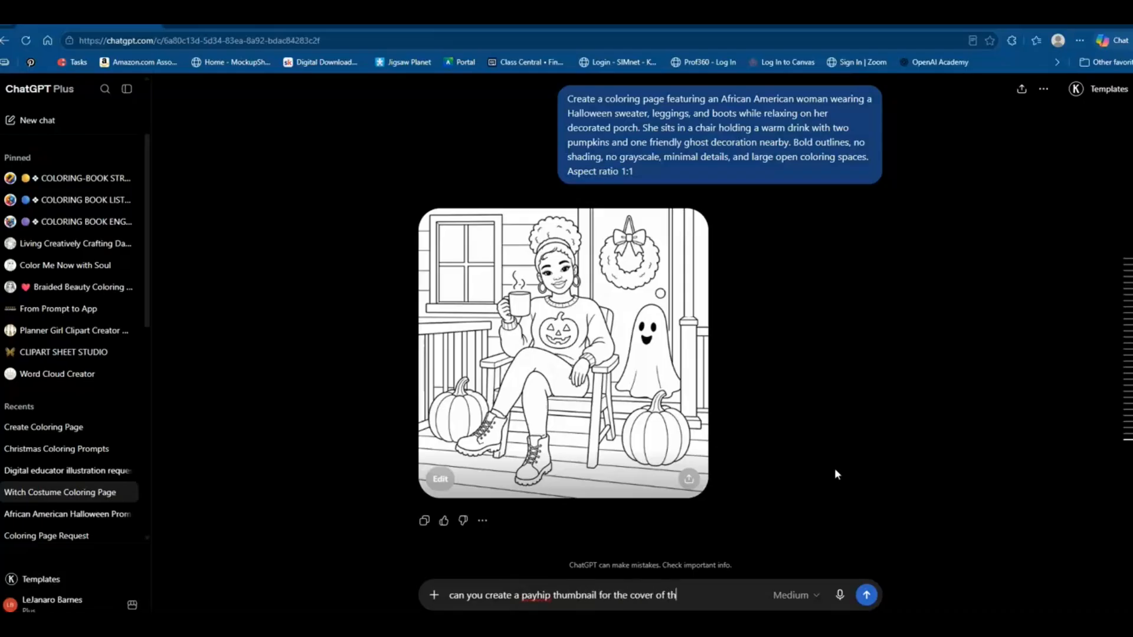
type("e coloring book using this ")
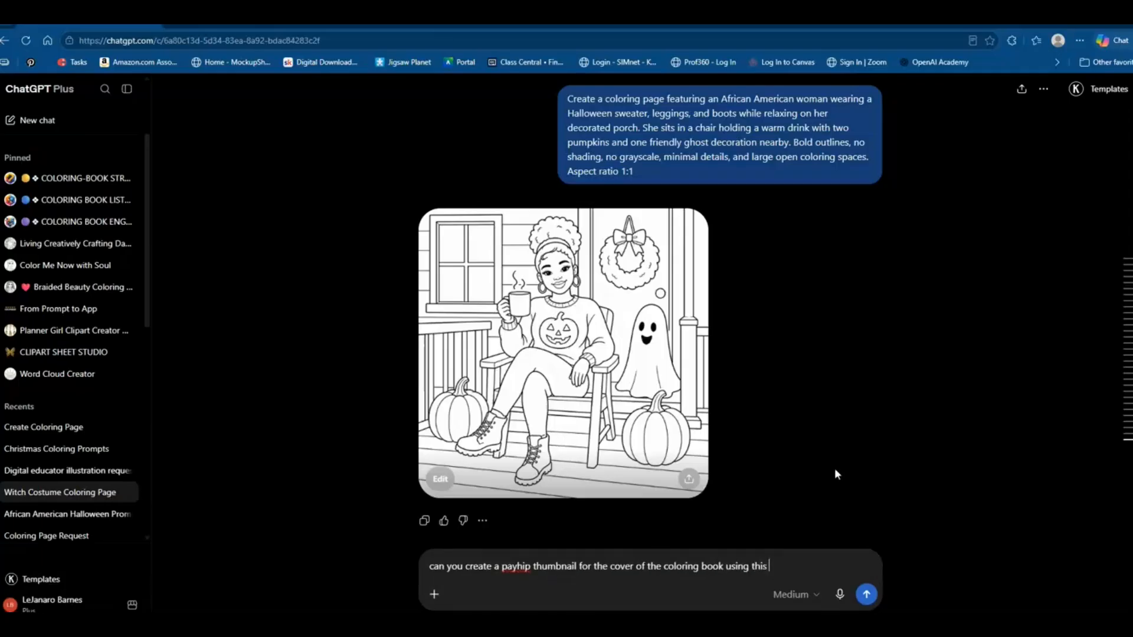
type("image")
type(". Color the image, be sure to a")
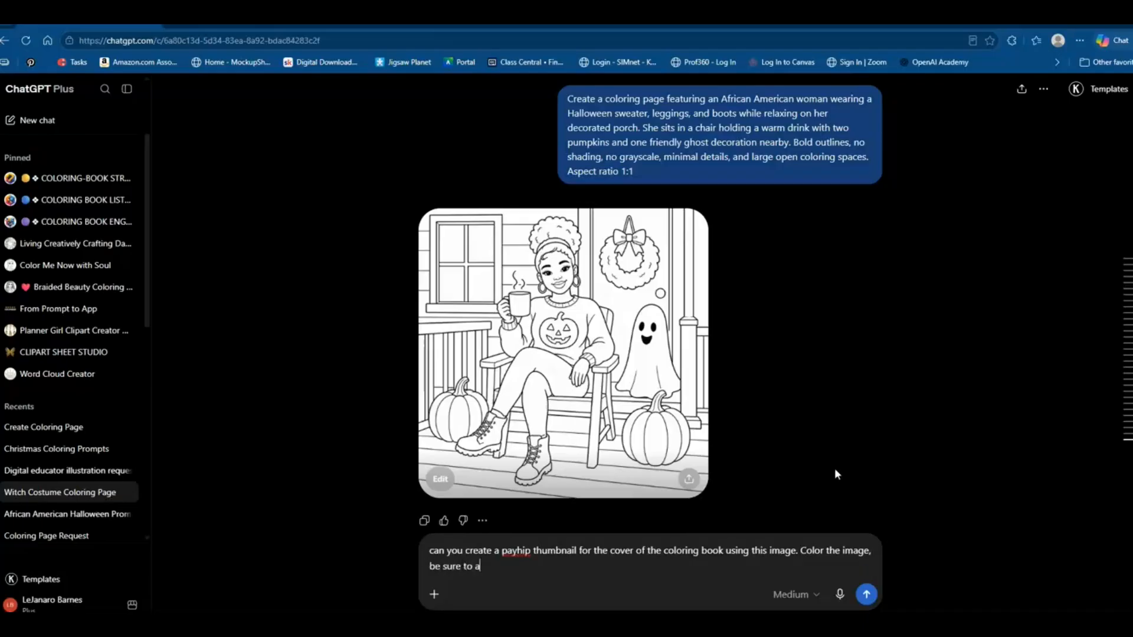
type("dd a spooky title for the coloring boo")
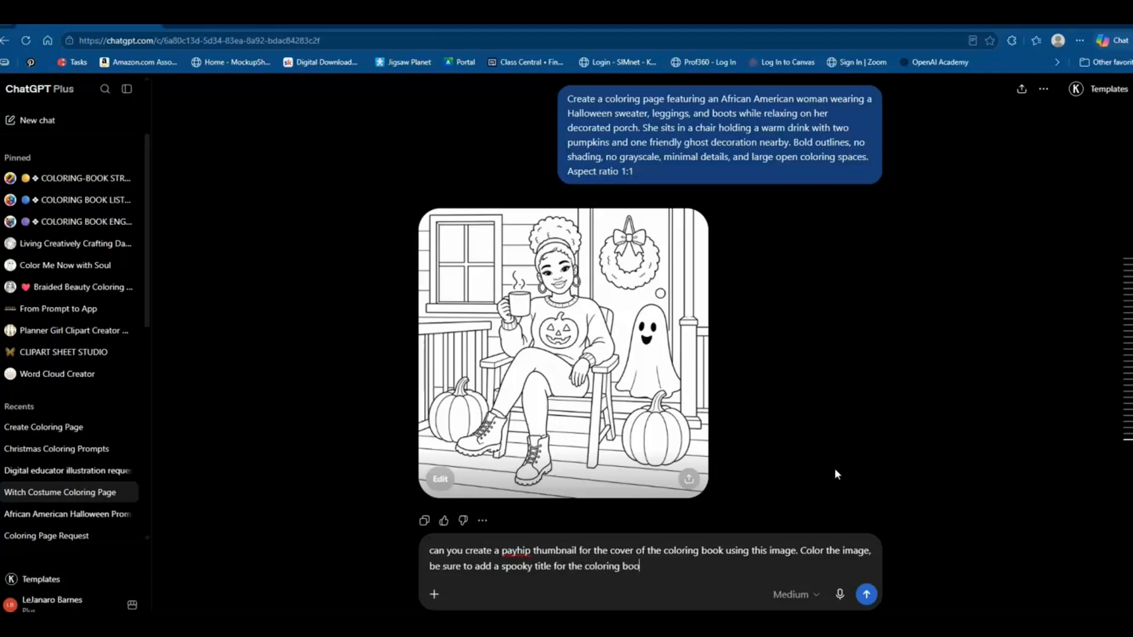
type("k and add my name \"LeJanaro ")
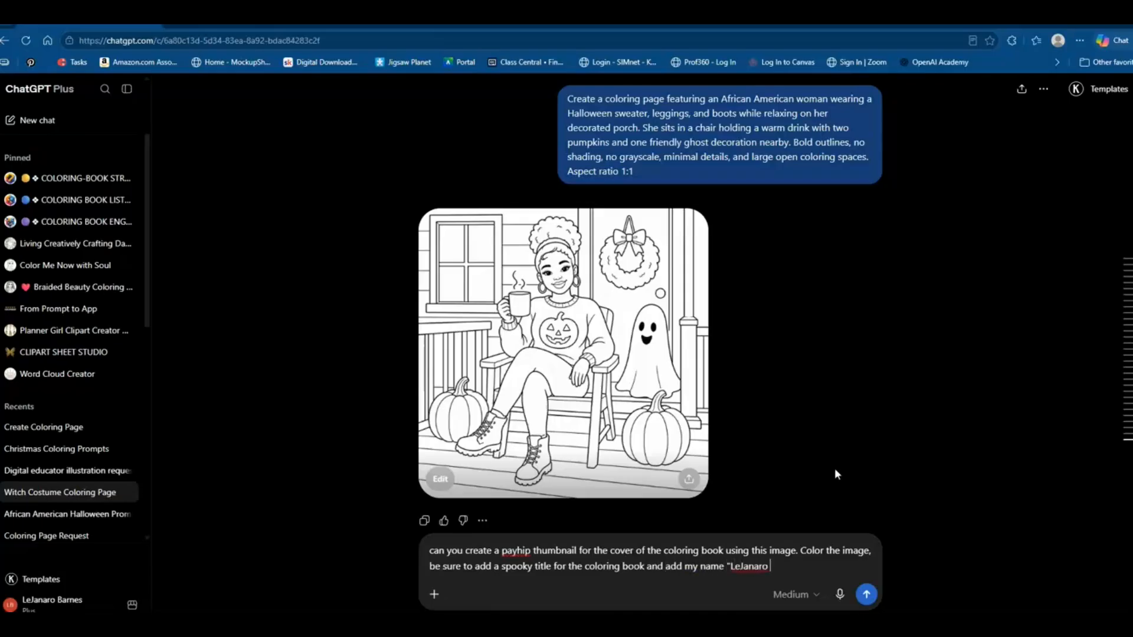
type("Barnes\"")
- Attach the library image Black and White Witchy Friends Portrait to the thumbnail request and send it
left_click(433, 597)
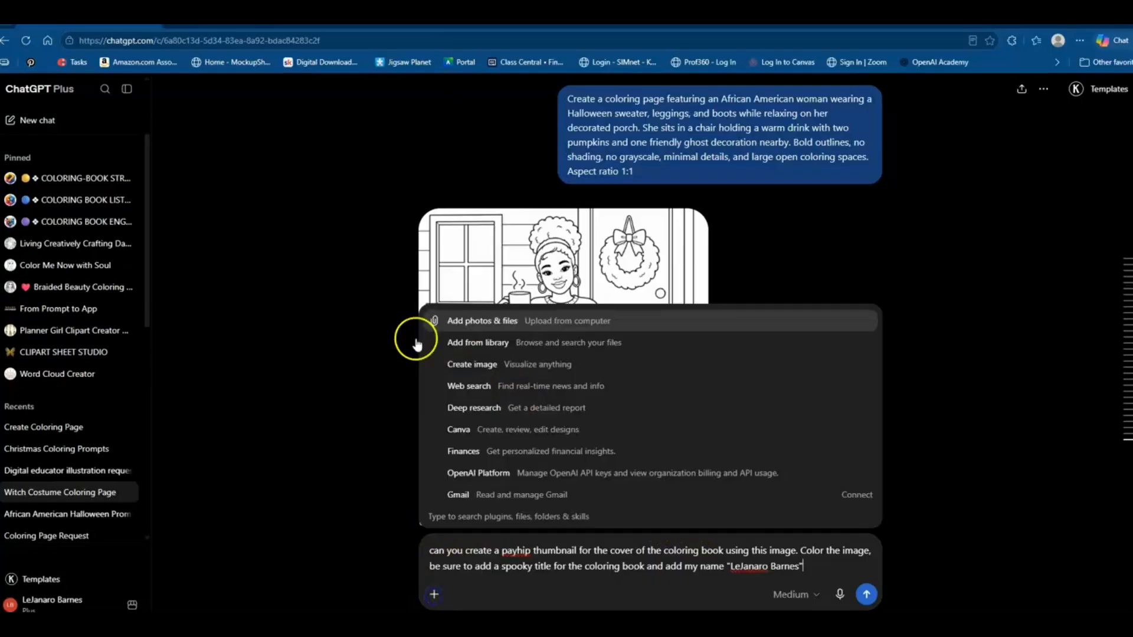
left_click(462, 349)
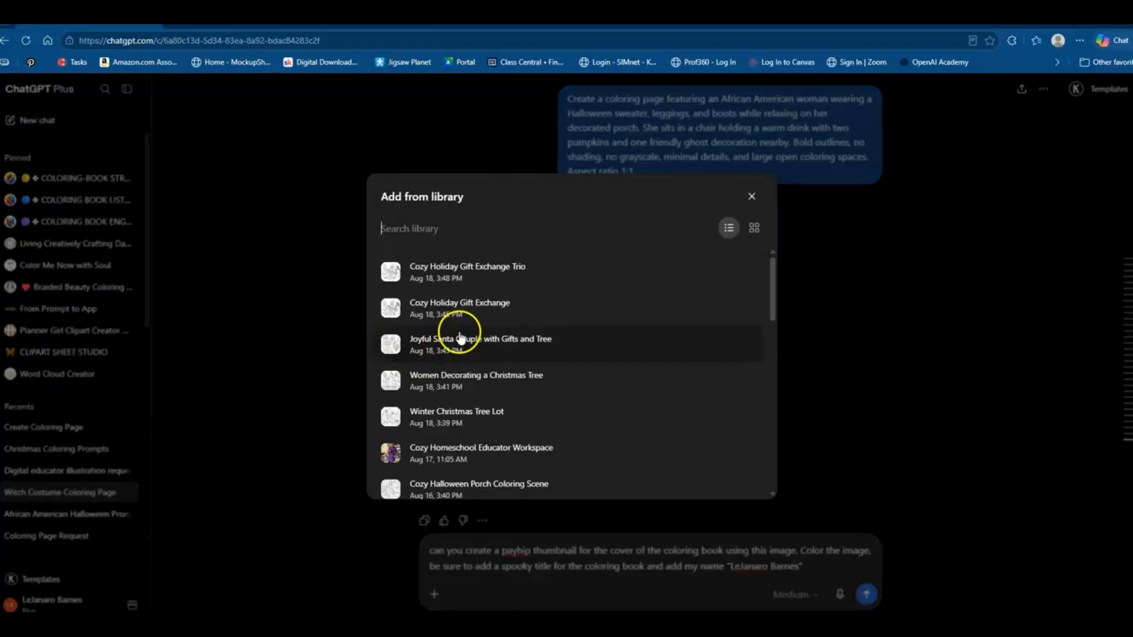
scroll(471, 381, "down", 2)
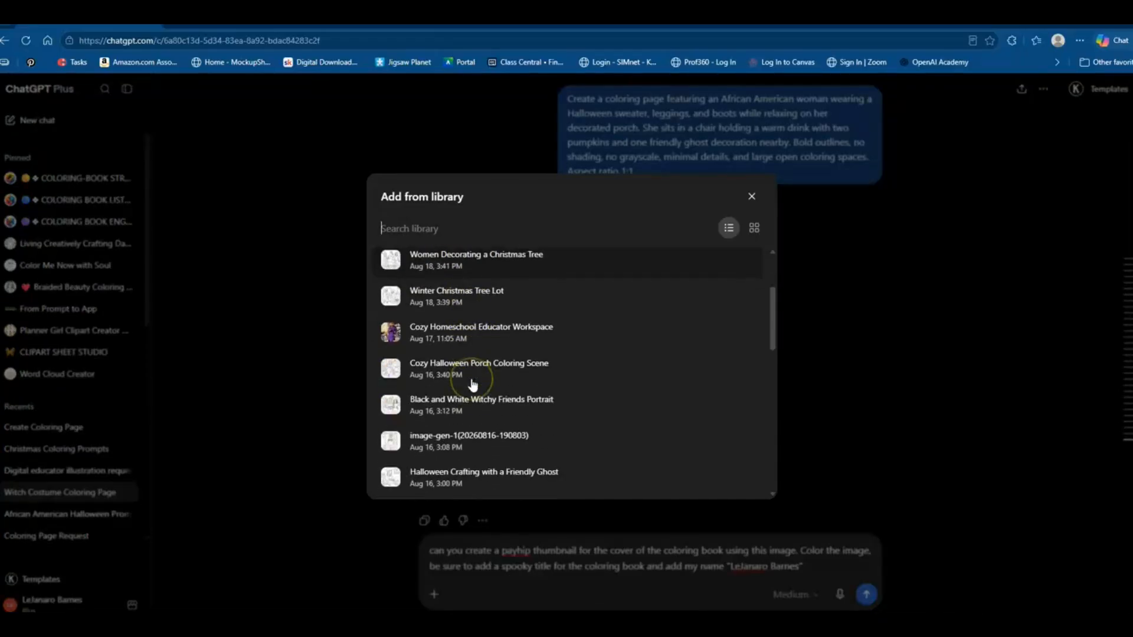
left_click(486, 417)
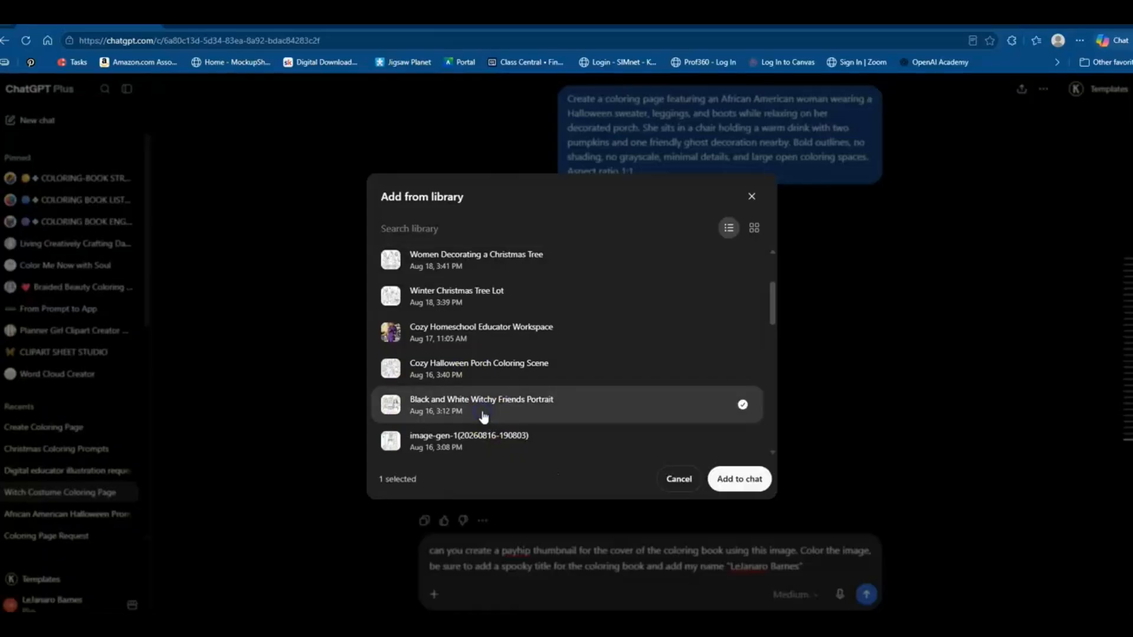
left_click(756, 481)
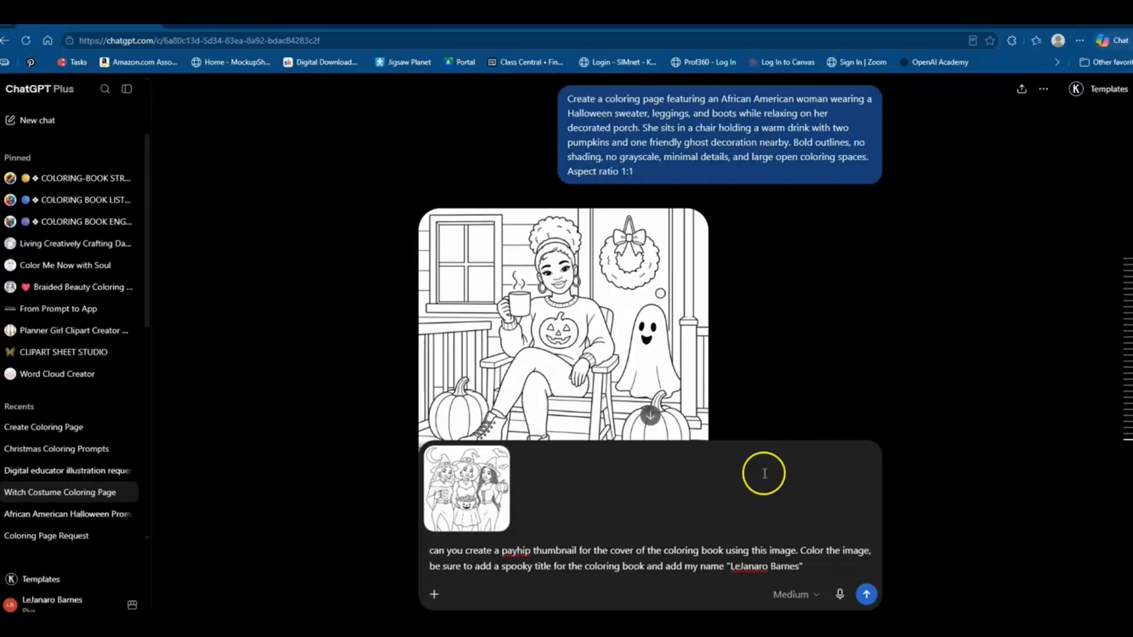
left_click(866, 604)
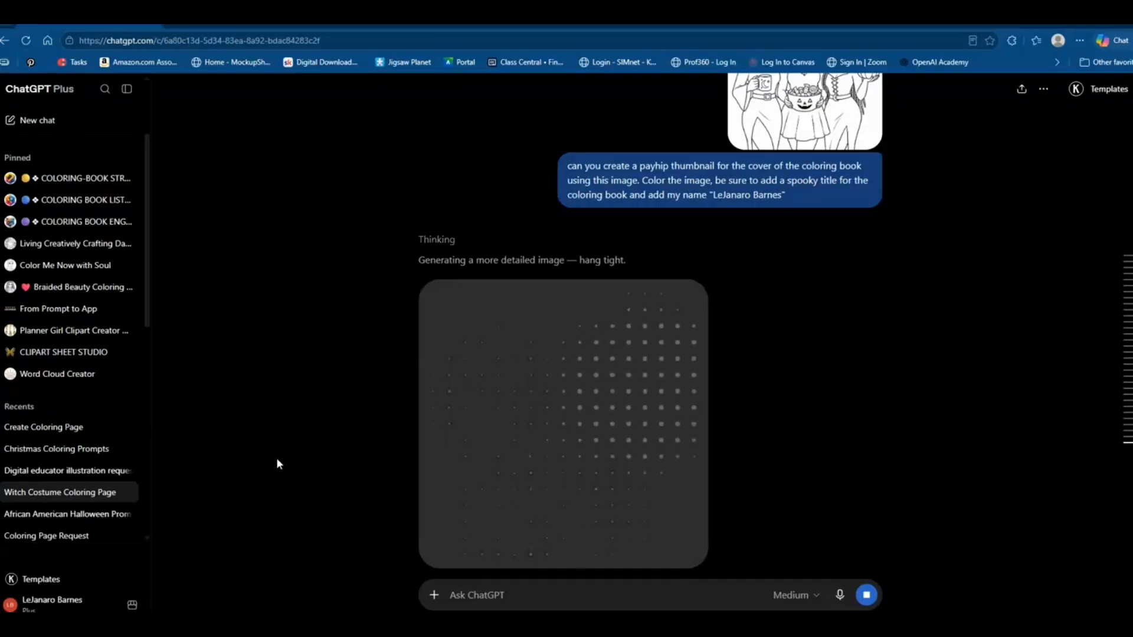
left_click(289, 459)
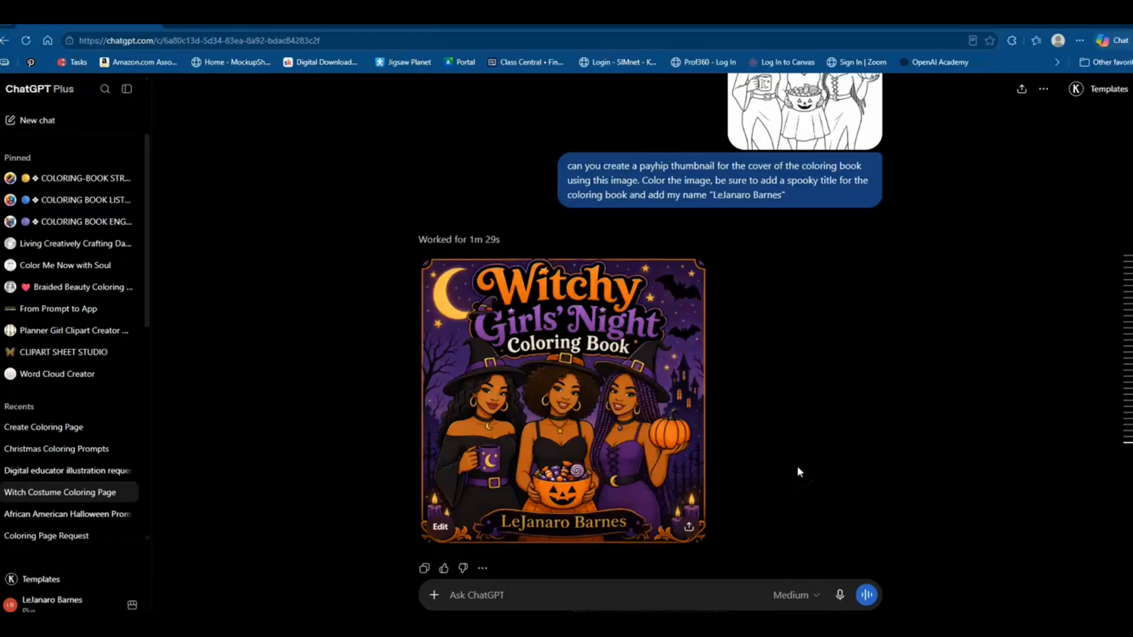
- Draft a follow-up request to change the title of the coloring book to something just halloween related
left_click(641, 602)
type("I")
key("BackSpace")
type("Can we change the title")
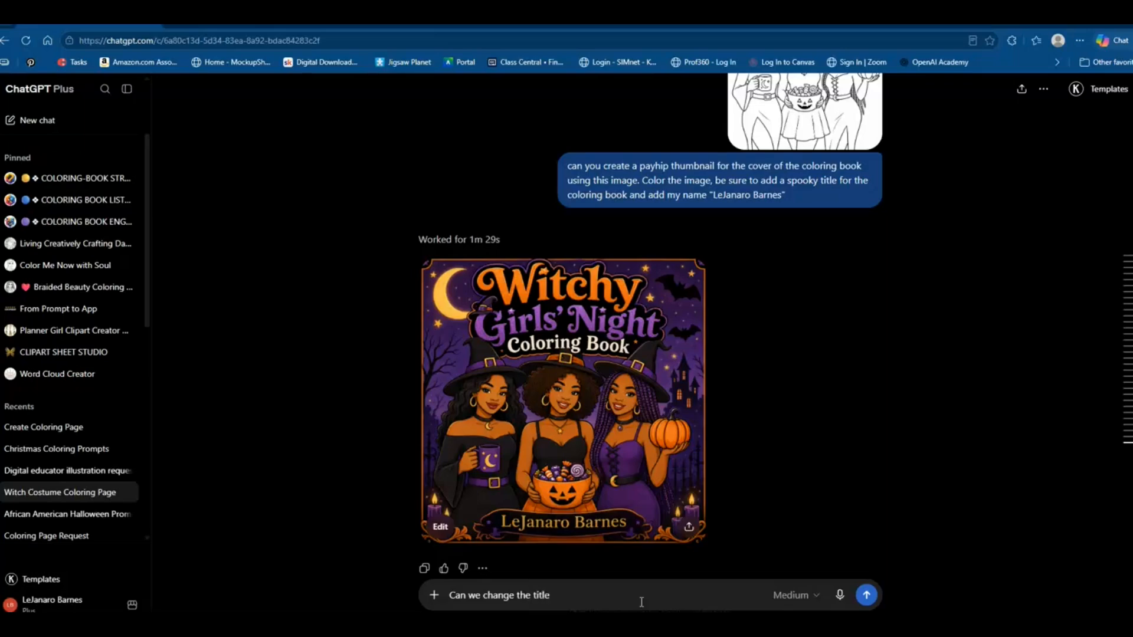
type(" of the coloring book")
type("something mor")
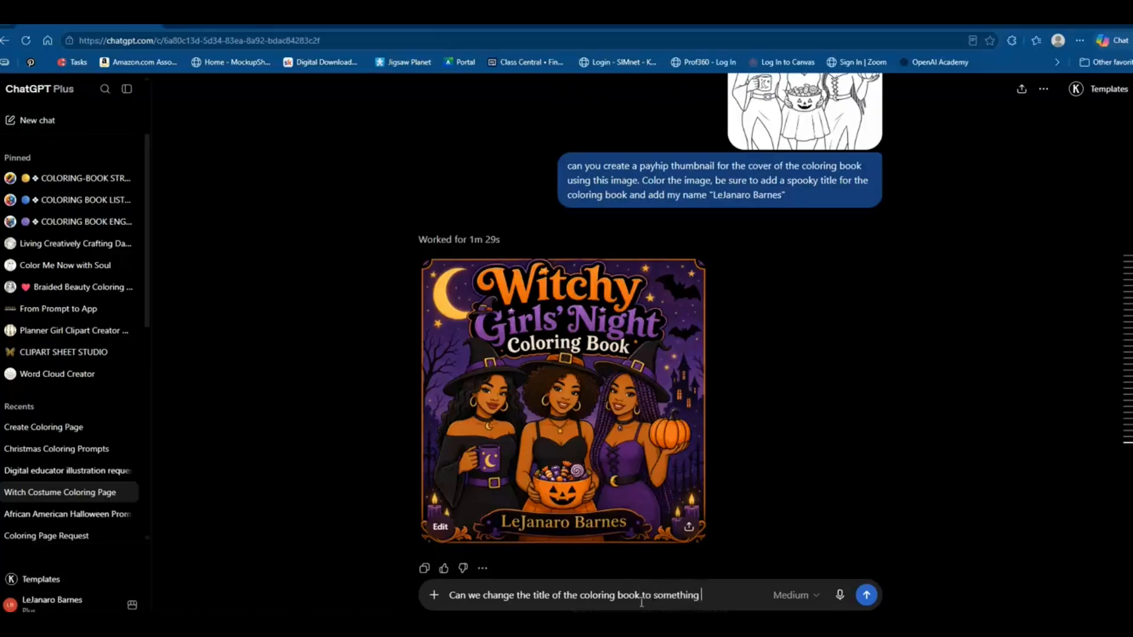
type("e")
key("BackSpace")
key("BackSpace")
key("BackSpace")
type("just hal")
type("lo")
type("loween re")
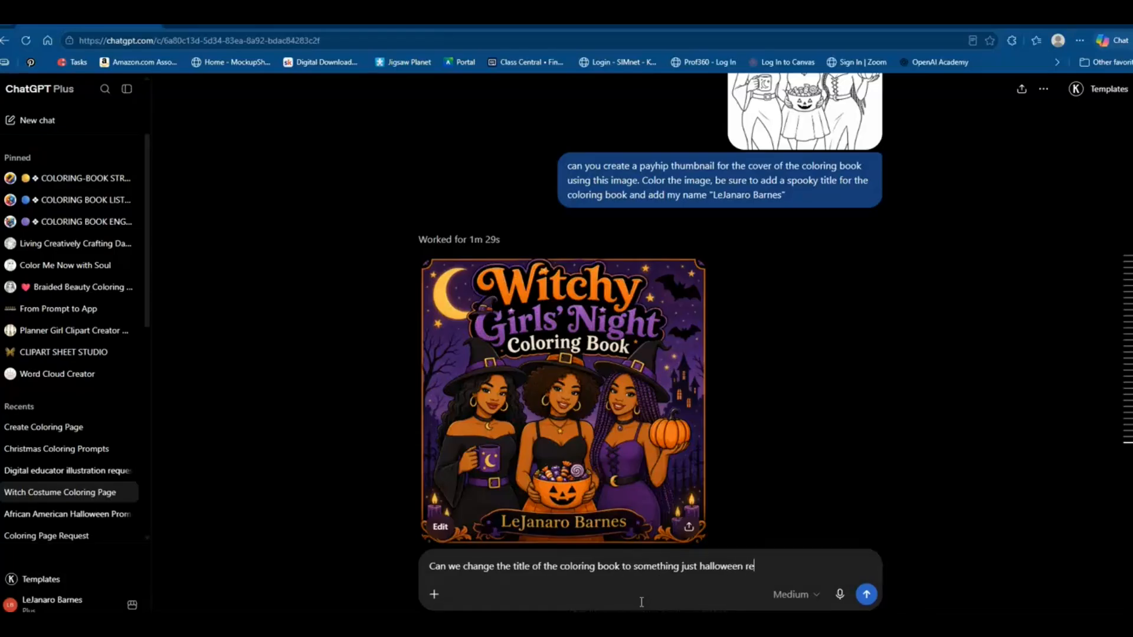
- Complete the title request by explaining that there are different types of images and asking to add that there are 20 images, and send it
type("lated because there are different typ")
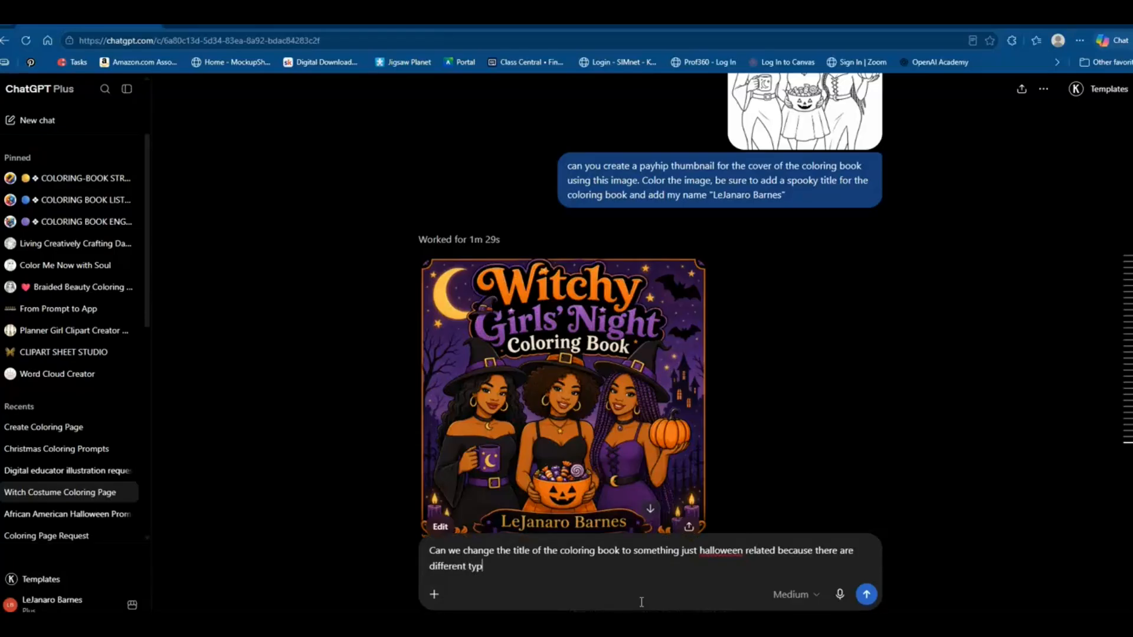
type("es of images not just whit wihit")
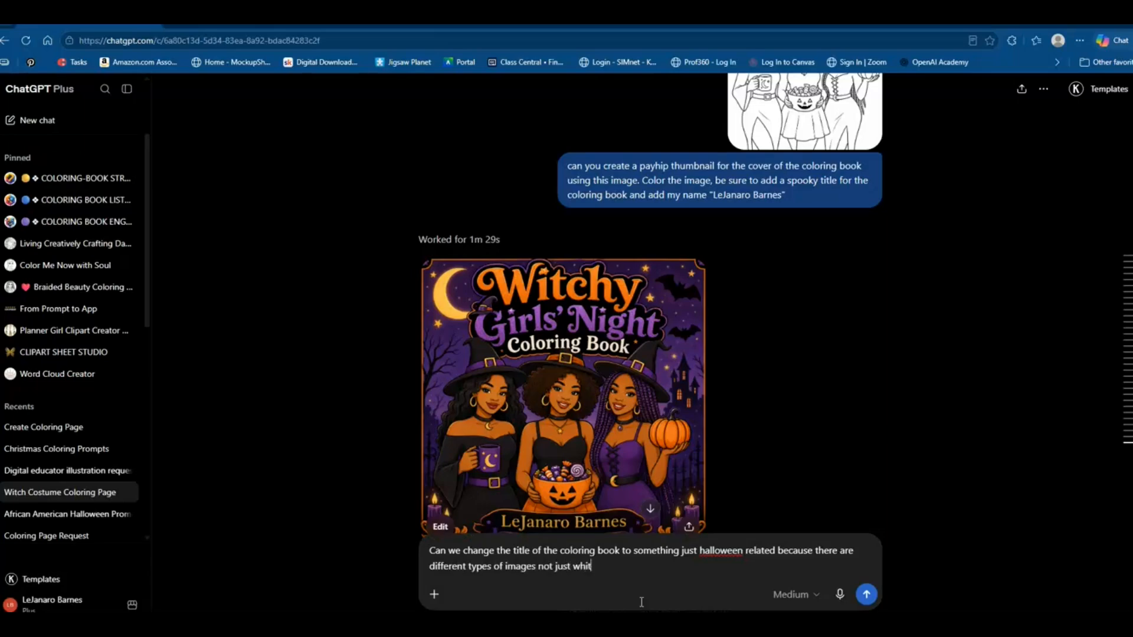
type("es and also add that t")
type("here are ")
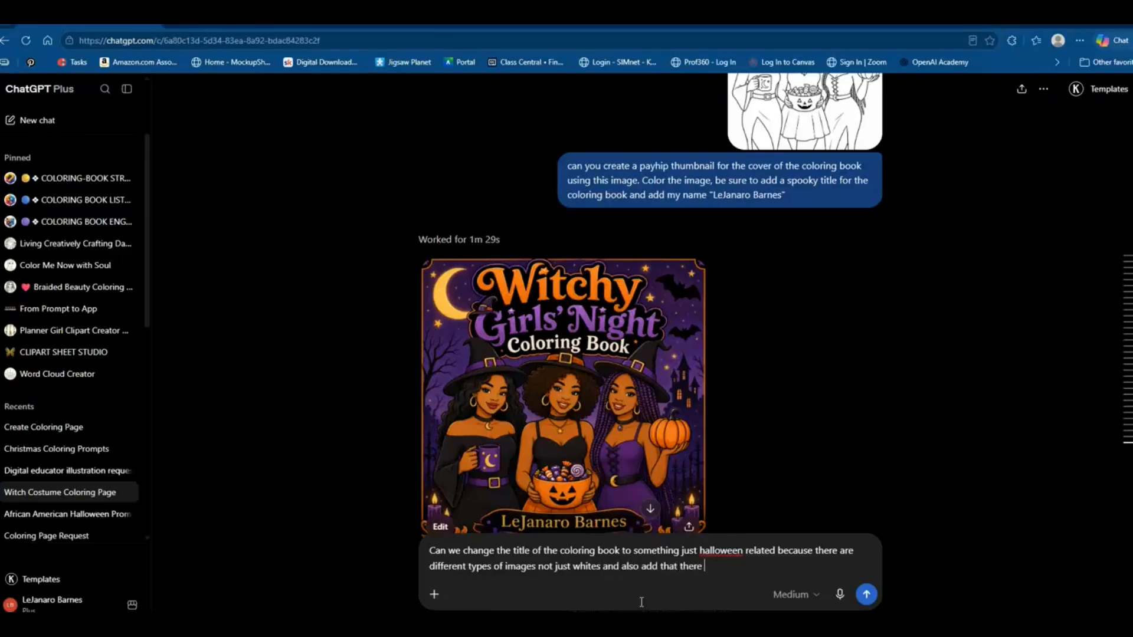
type("20 images")
key("Return")
left_click(453, 586)
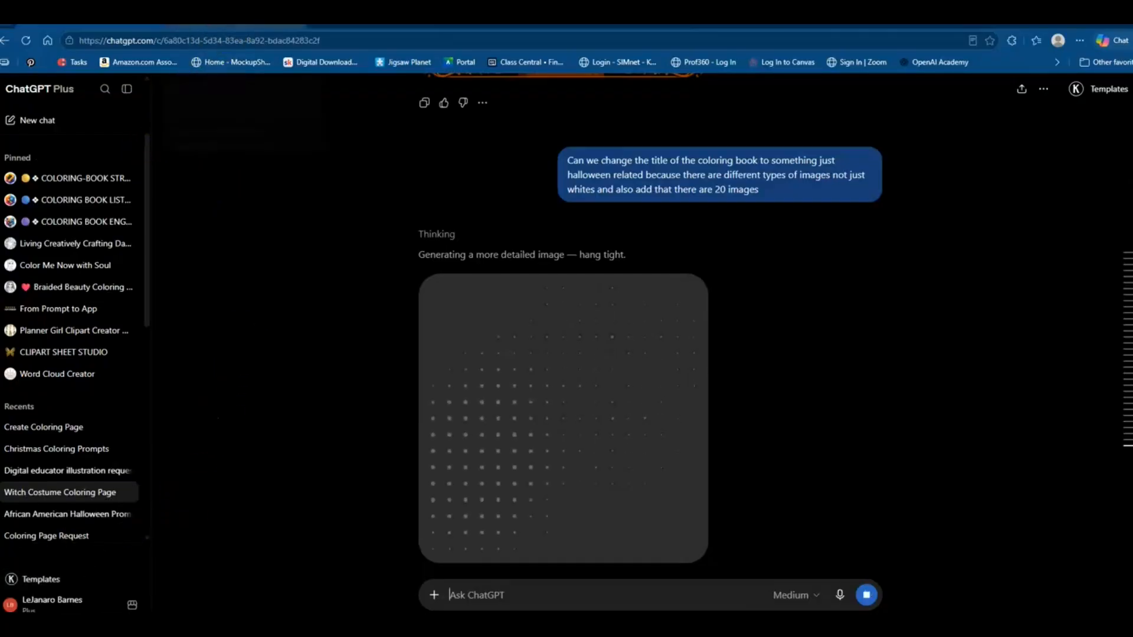
- Switch to the Payhip shop and open the Animal Friends Coloring Pages product
left_click(230, 26)
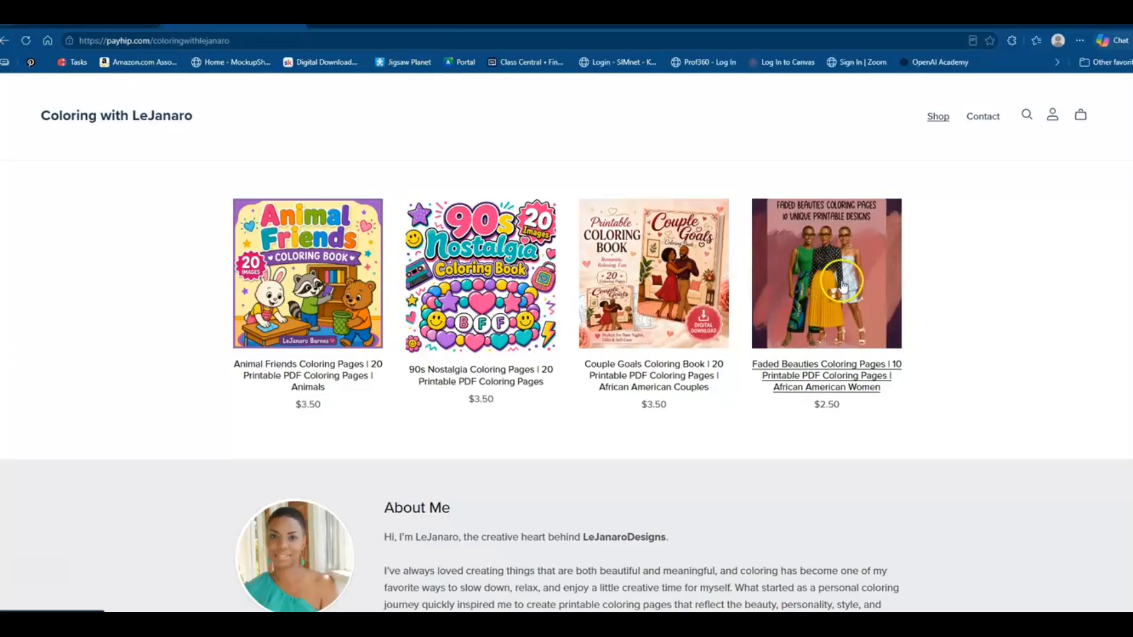
left_click(305, 282)
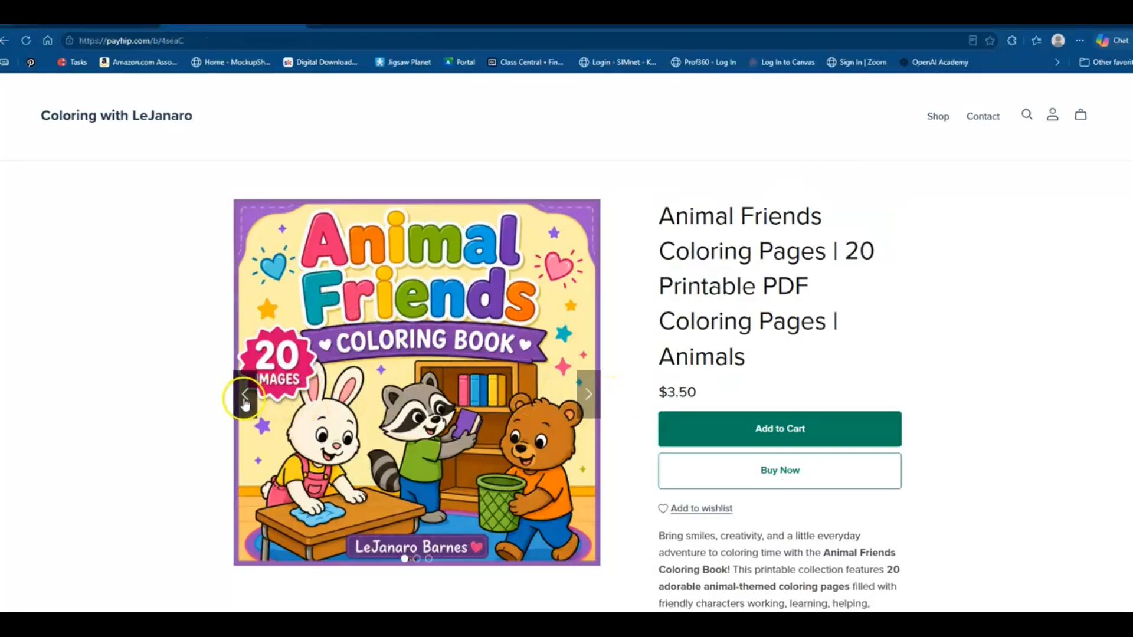
- View the Animal Friends preview images and open the 90s Nostalgia Coloring Pages product to view its sample pages
left_click(244, 400)
left_click(245, 401)
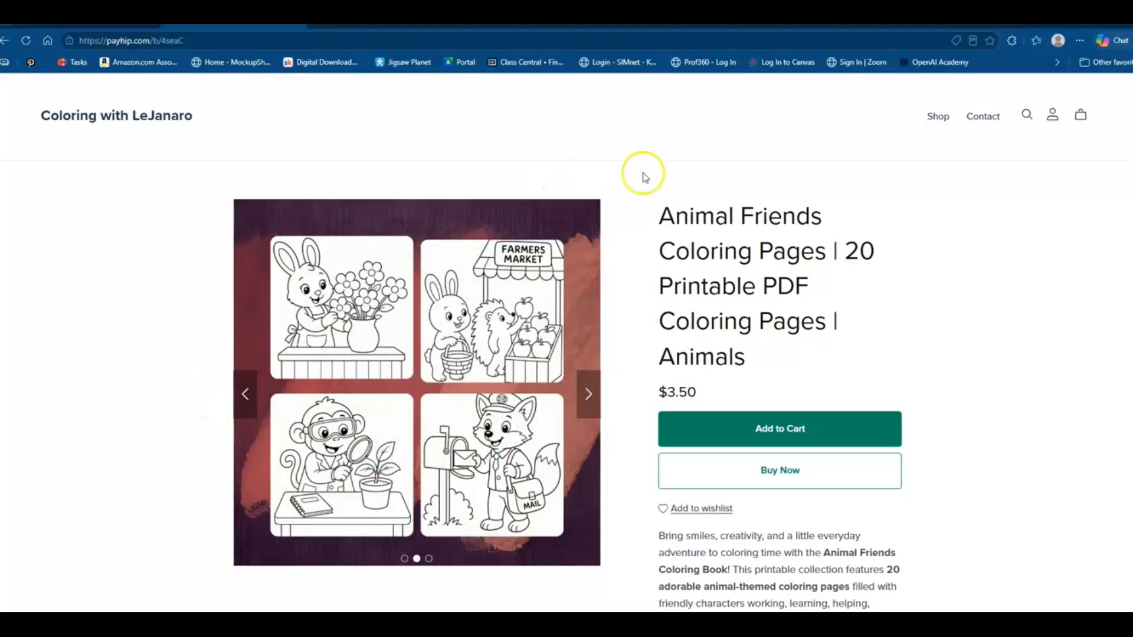
left_click(939, 117)
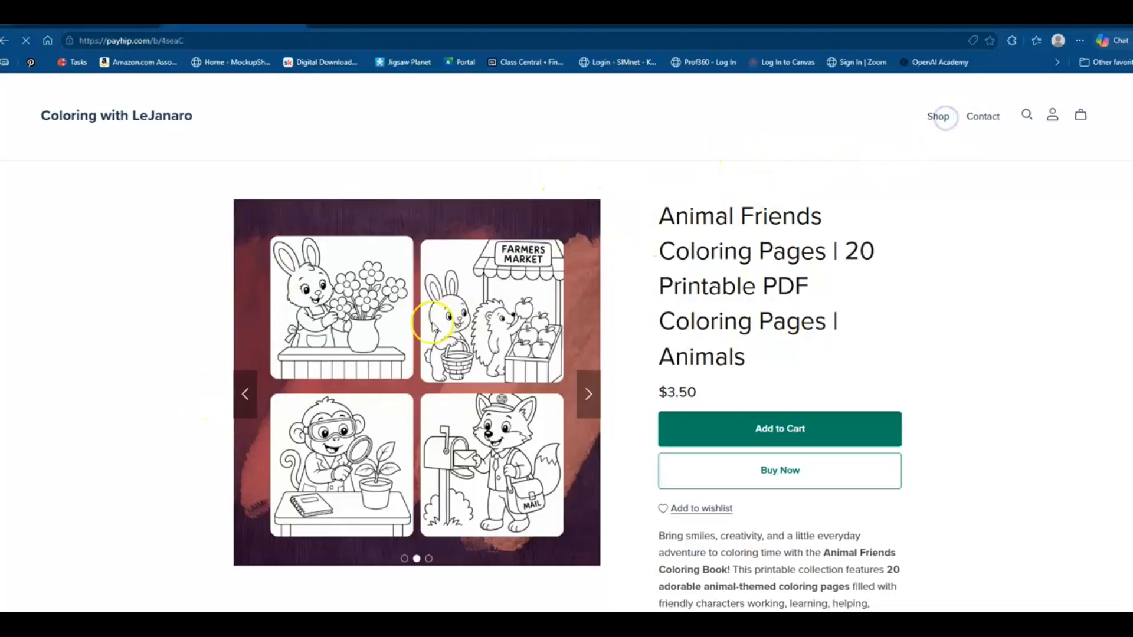
left_click(494, 289)
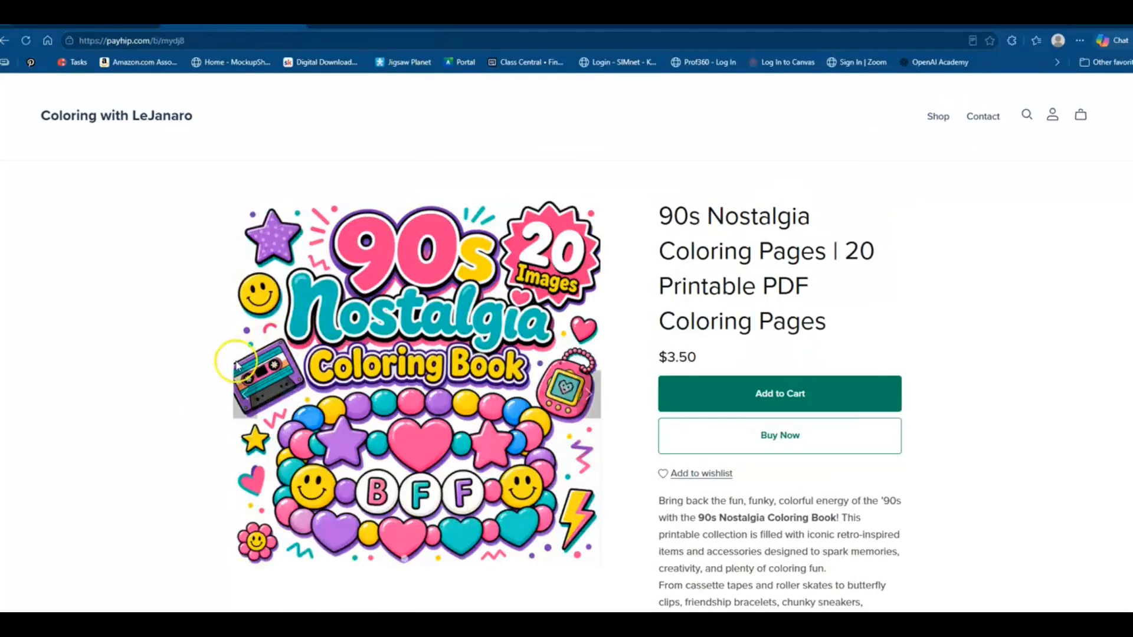
left_click(588, 394)
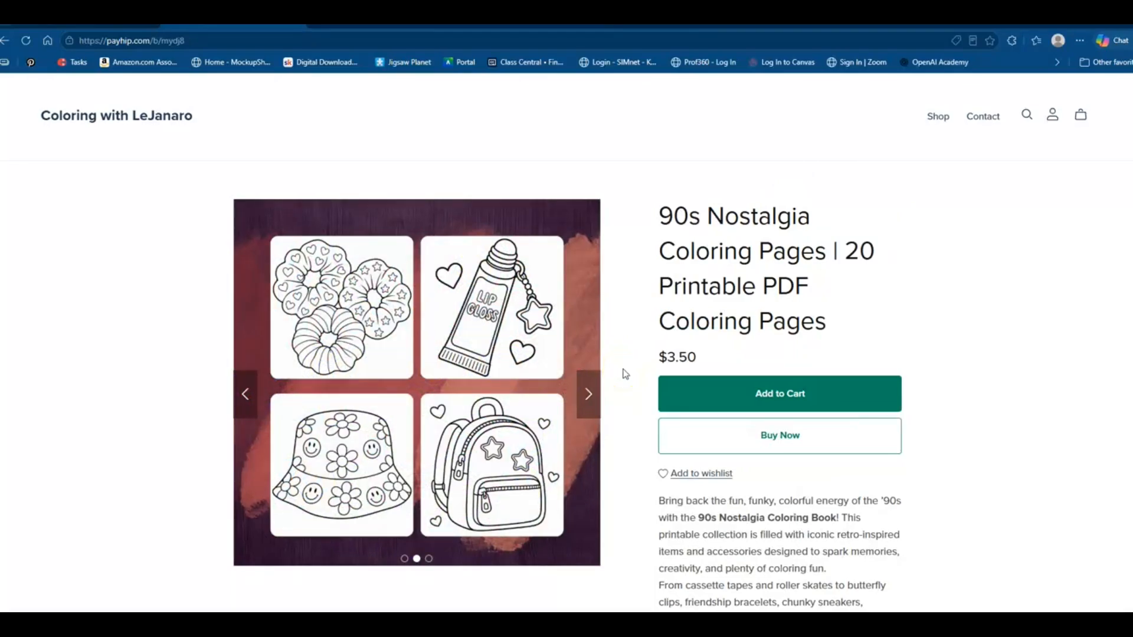
- Return to the shop's product list, open the Couple Goals Coloring Book and view its sample pages image
left_click(936, 118)
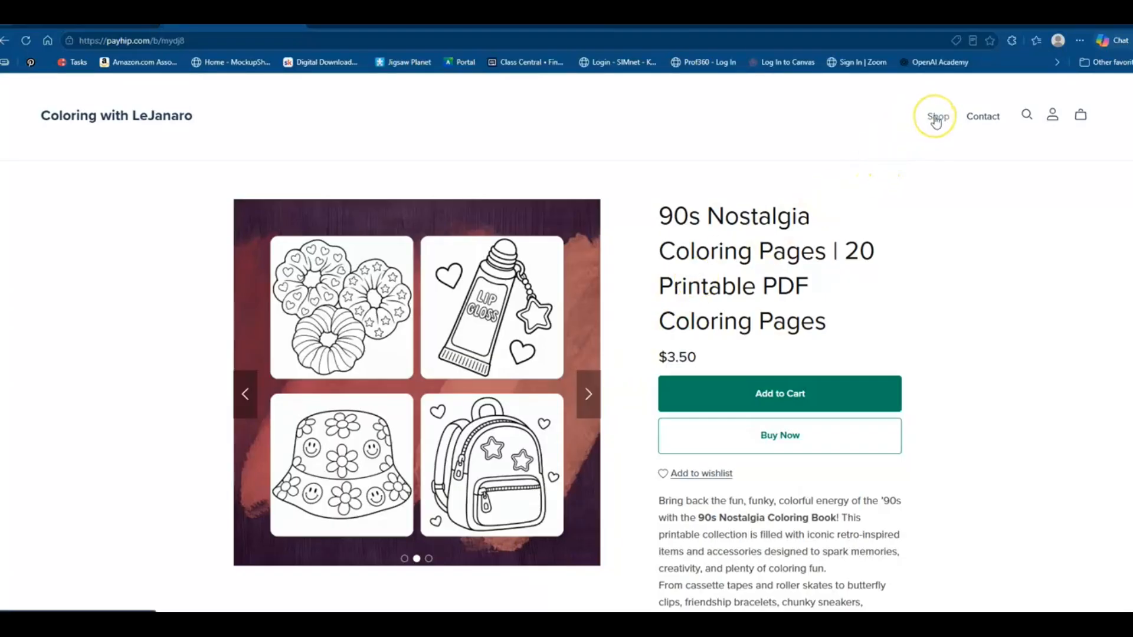
left_click(935, 117)
left_click(166, 387)
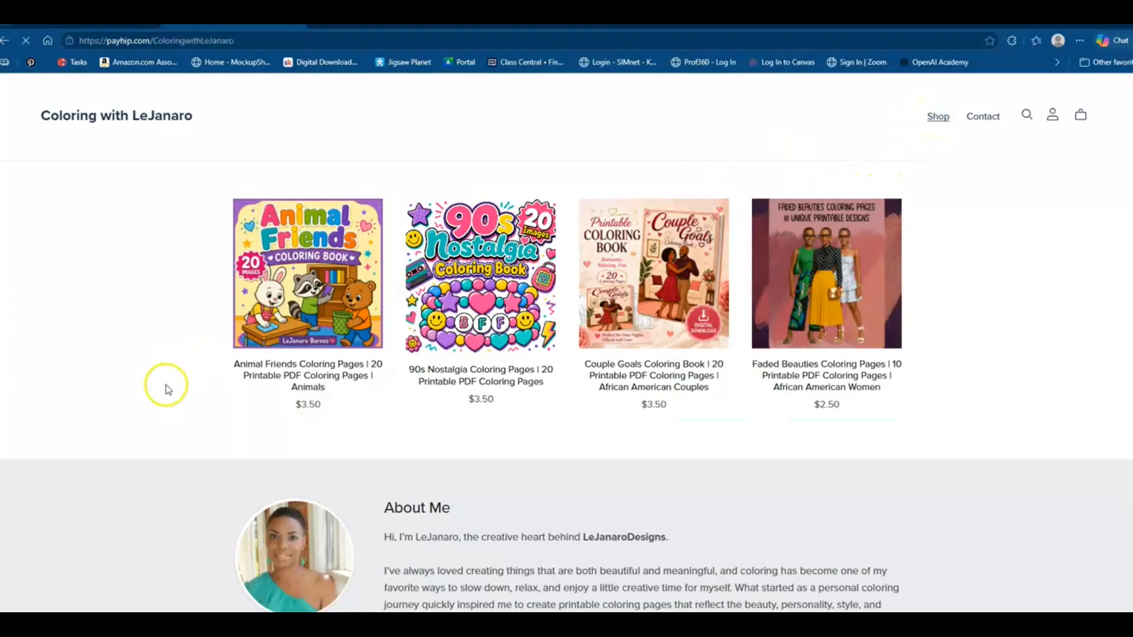
left_click(670, 298)
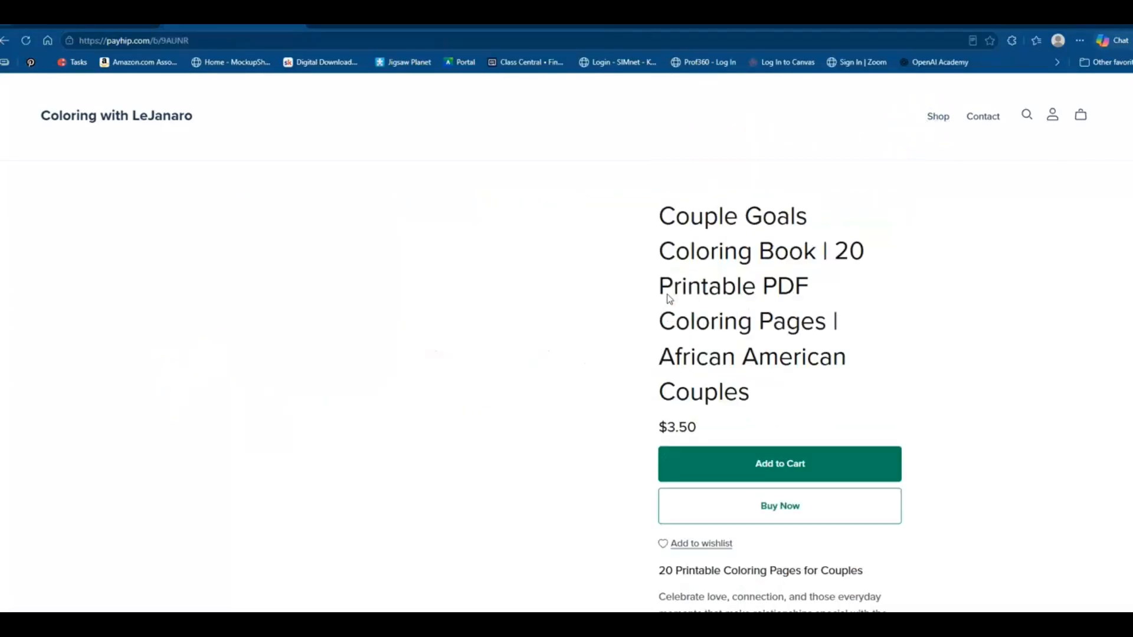
left_click(591, 397)
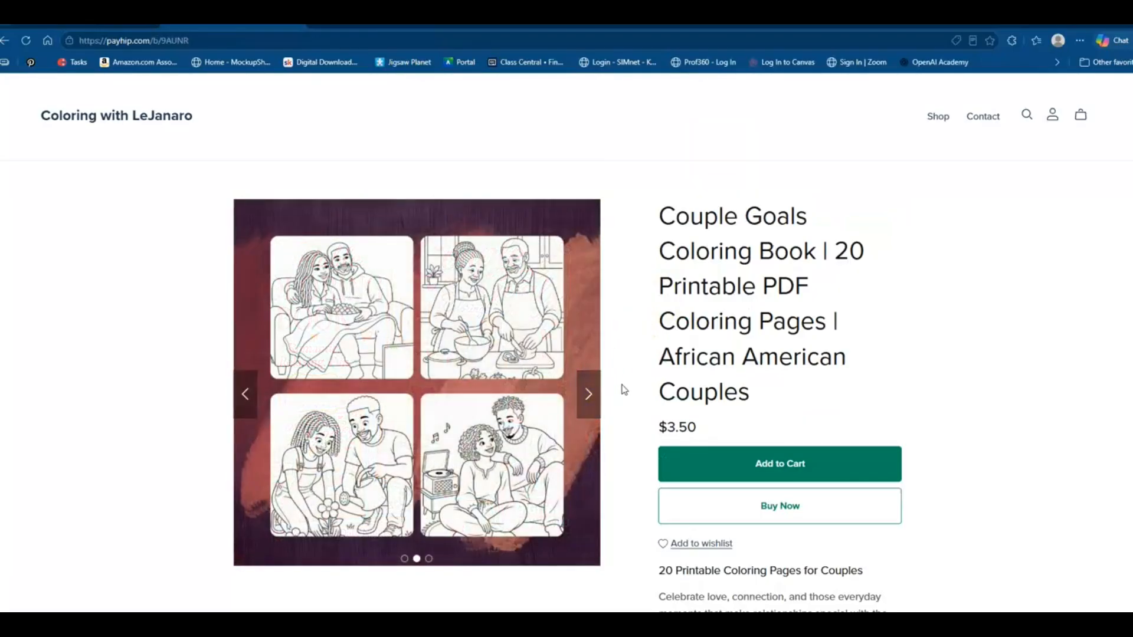
- Go back to the shop, open the Faded Beauties Coloring Pages product and advance to its next preview image
left_click(938, 118)
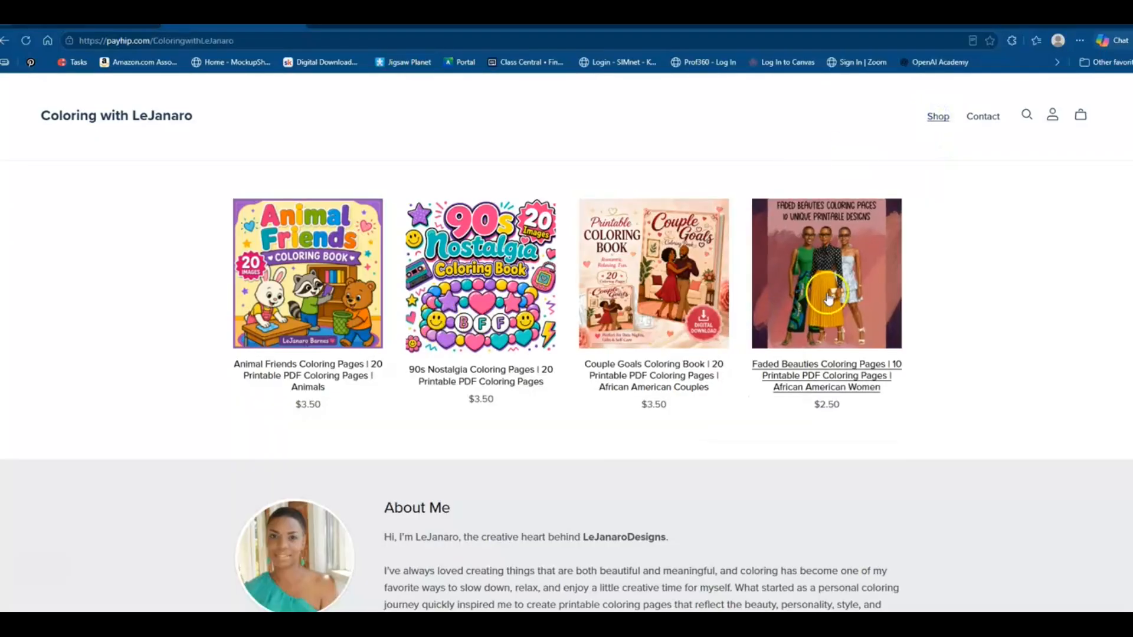
left_click(829, 299)
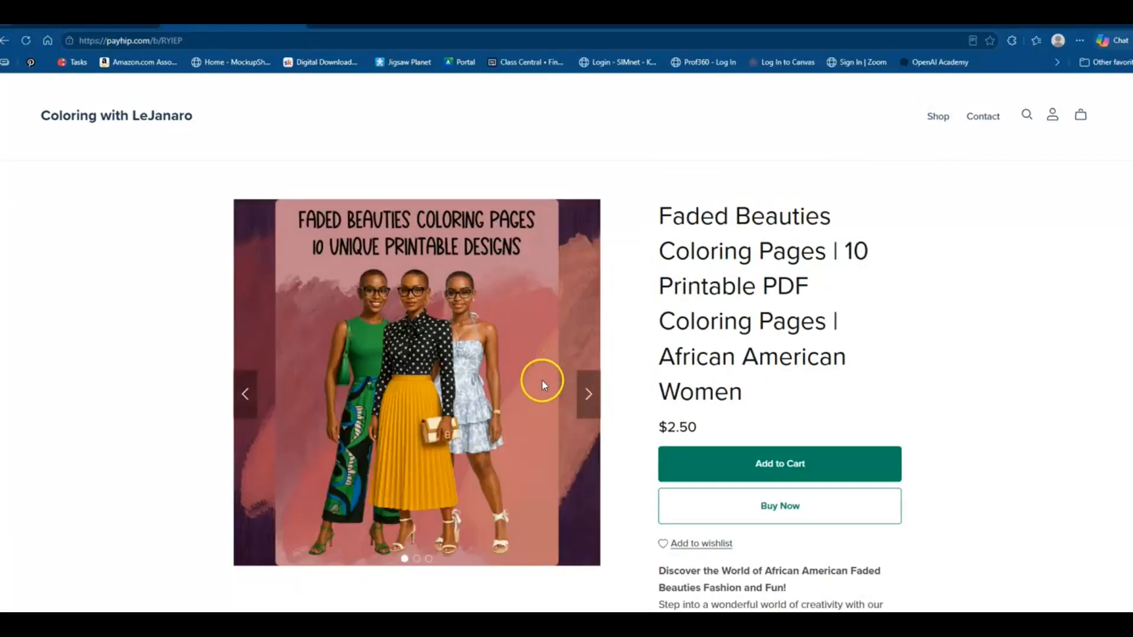
left_click(587, 394)
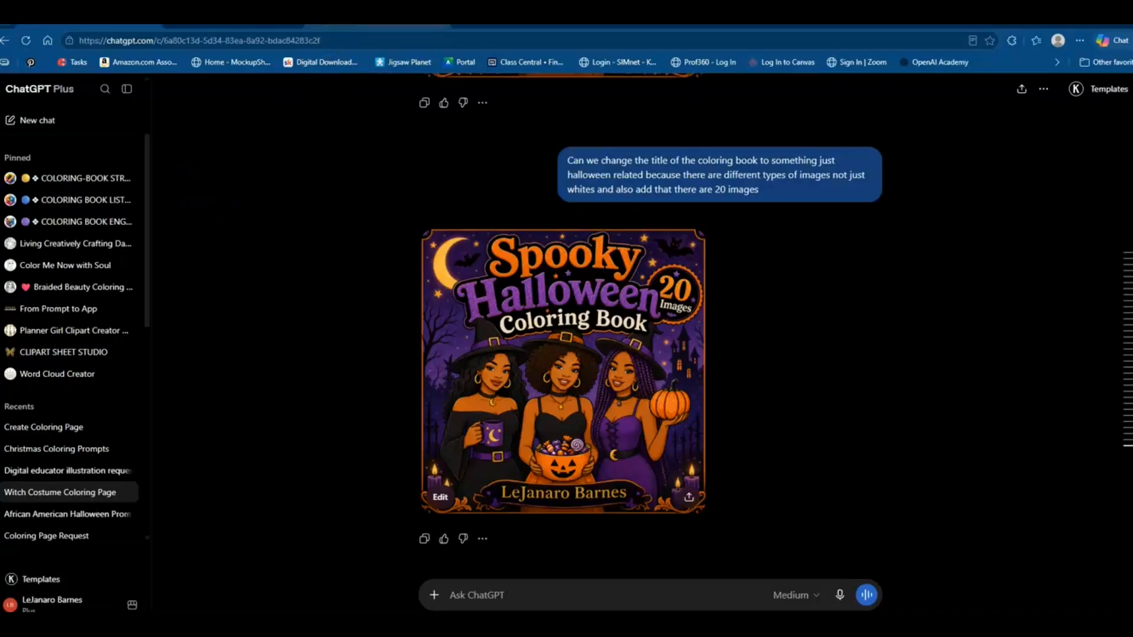
- Switch to the Amazon author page and examine the coloring book covers under Top titles and in the Books list
left_click(339, 26)
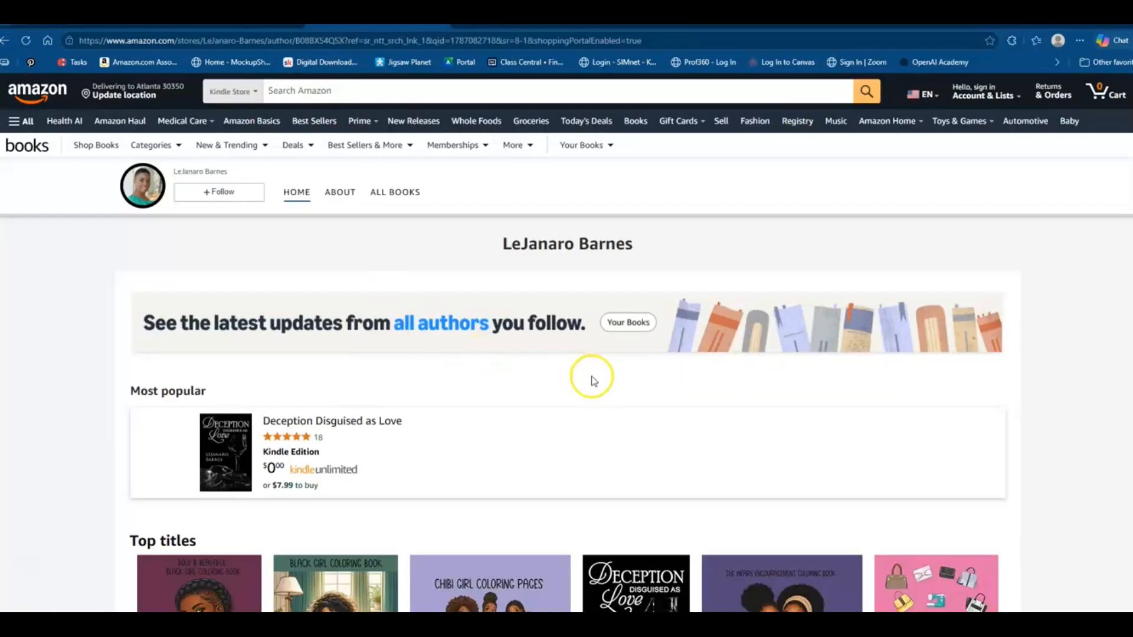
scroll(593, 380, "down", 3)
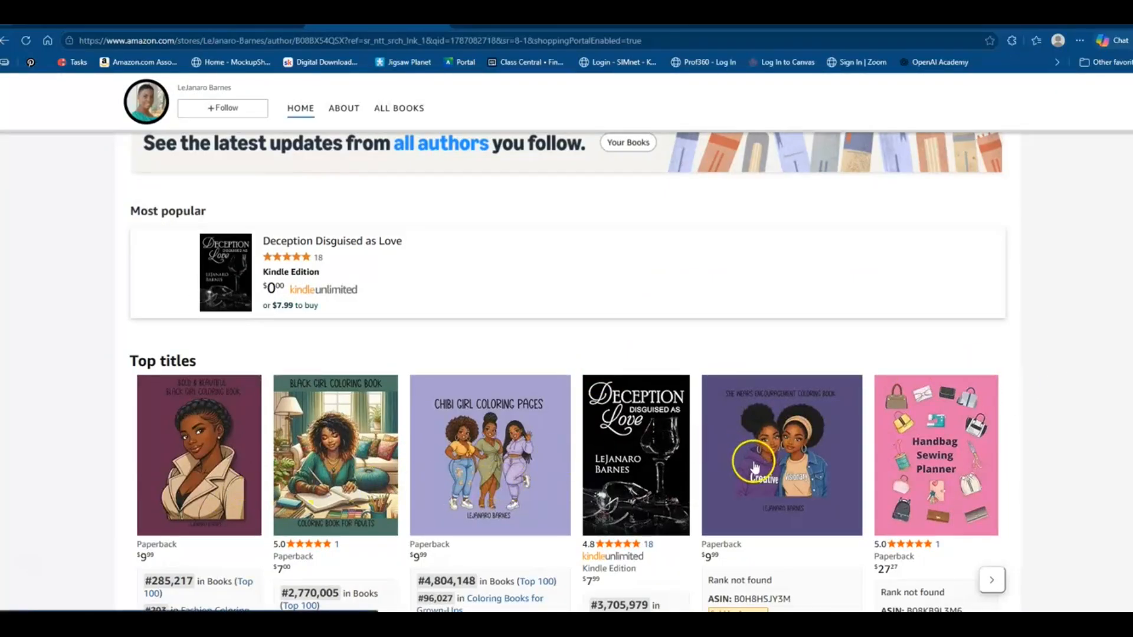
scroll(284, 479, "down", 7)
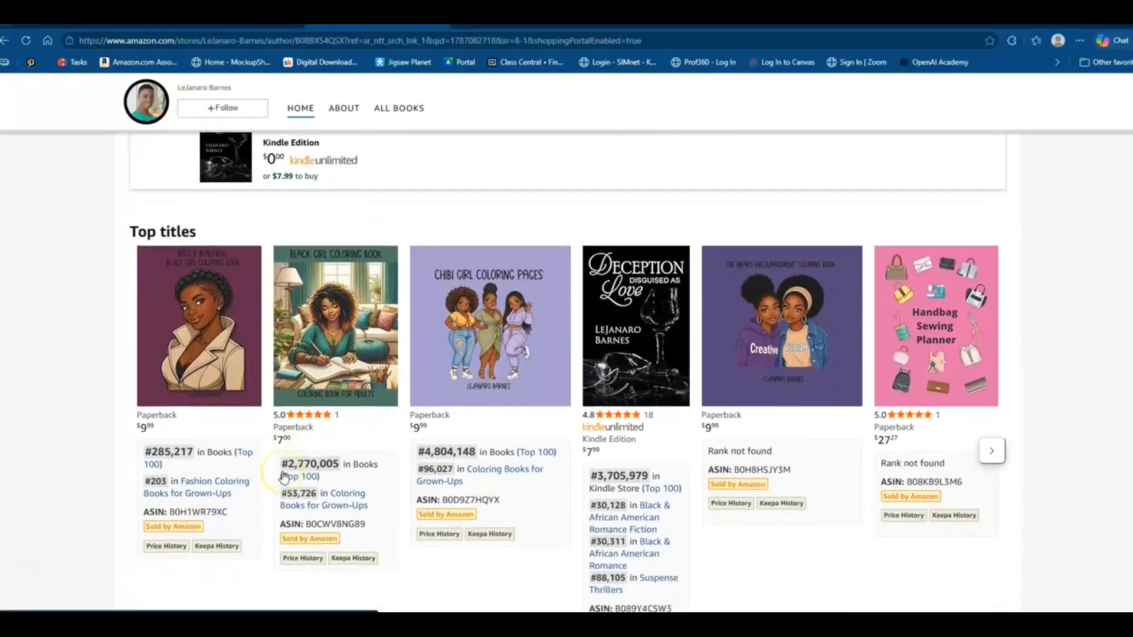
scroll(284, 478, "down", 7)
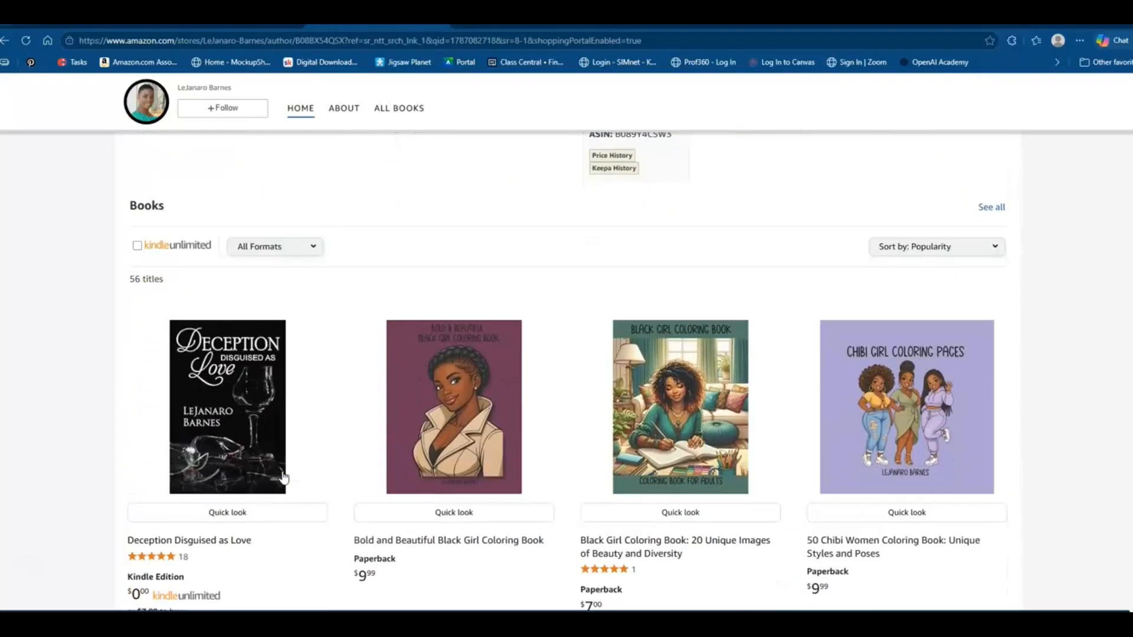
scroll(285, 476, "down", 4)
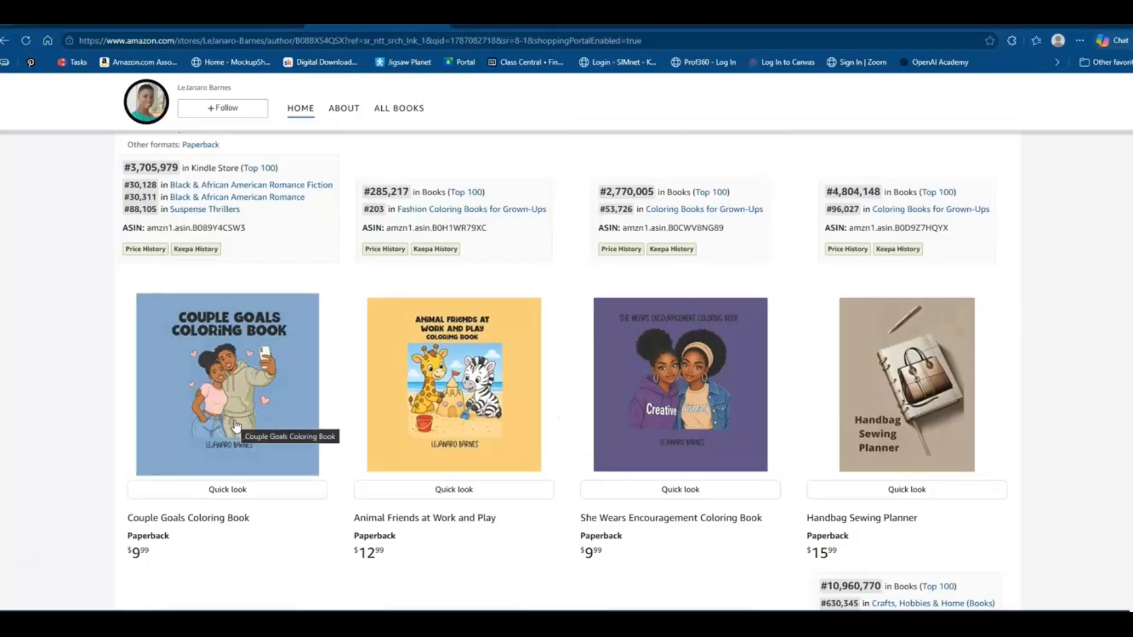
scroll(237, 425, "up", 7)
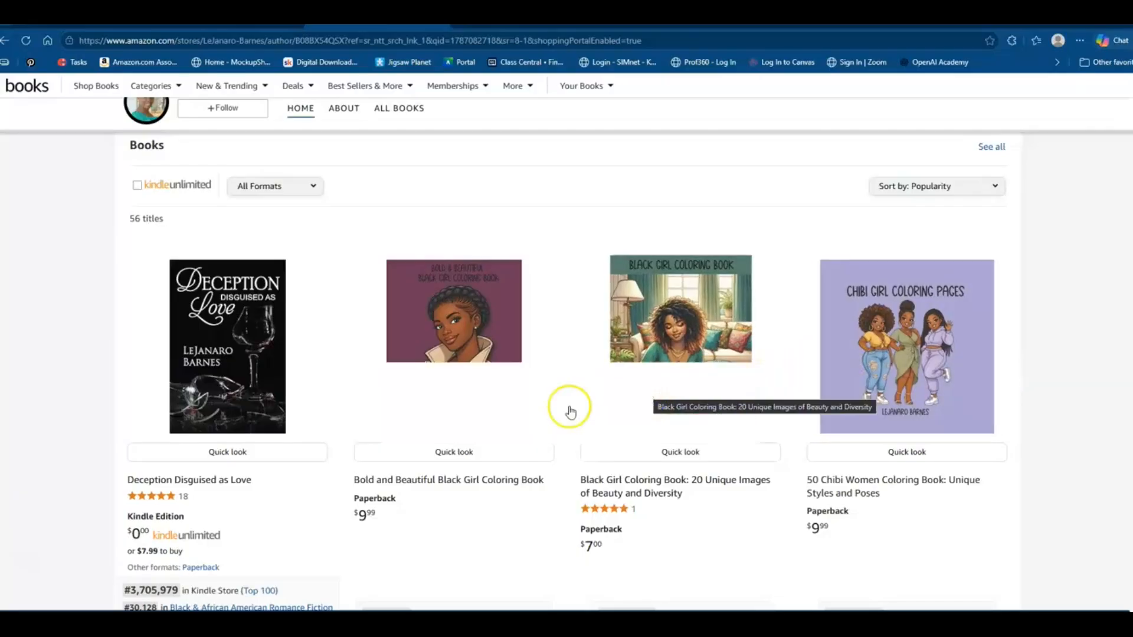
scroll(549, 410, "up", 2)
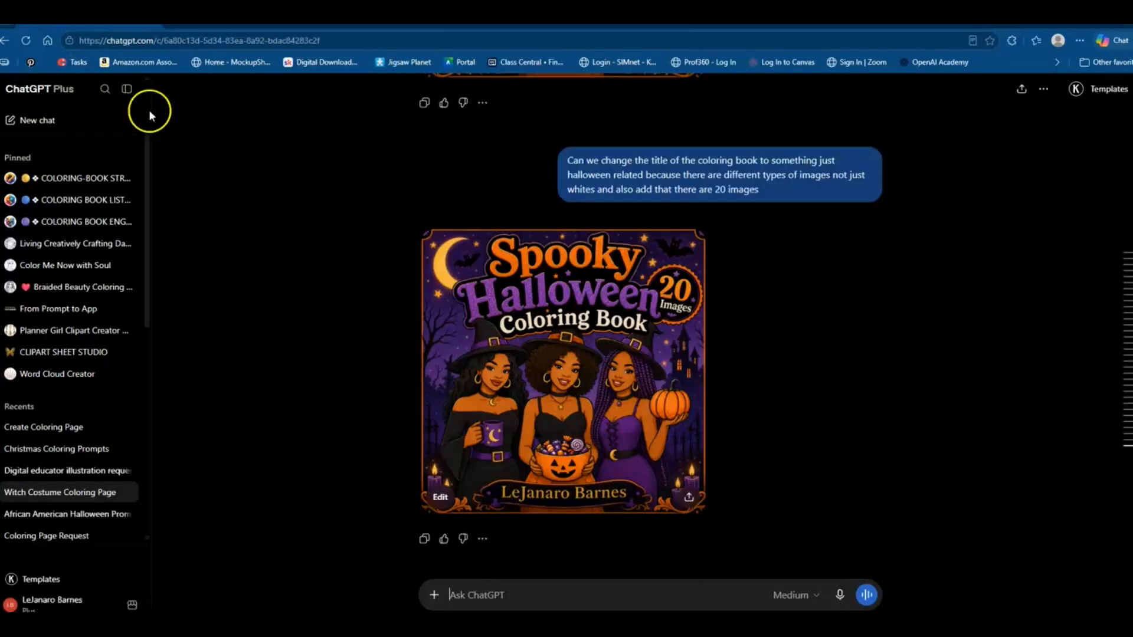